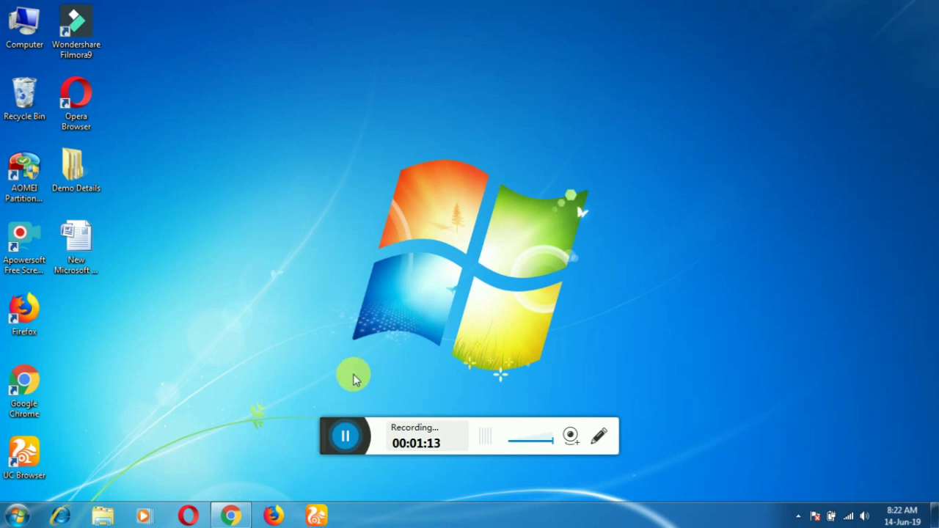
Search Google for WBNSOU and open NSOU's B.Ed. Spl. Ed. 2019–2021 online admission page
{"action": "left_click_drag", "start_coordinate": [330, 427], "coordinate": [675, 469]}
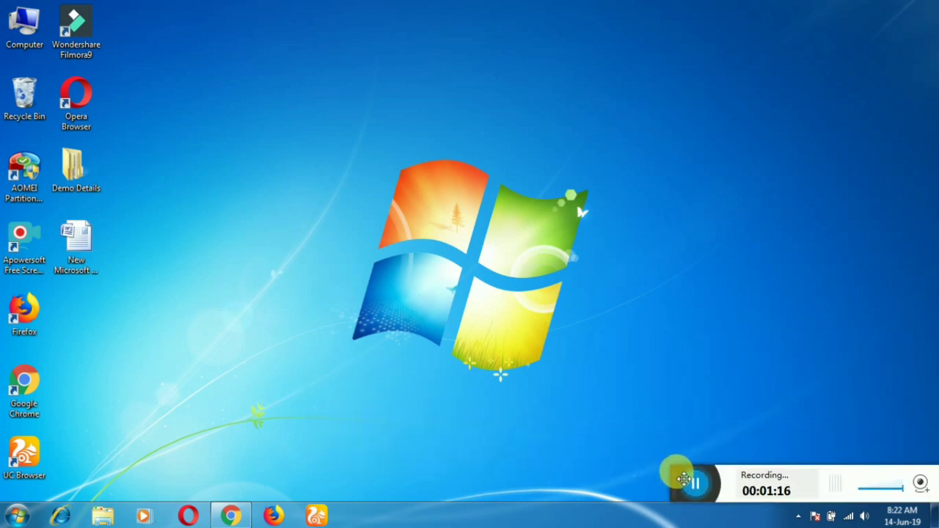
{"action": "left_click", "coordinate": [242, 512]}
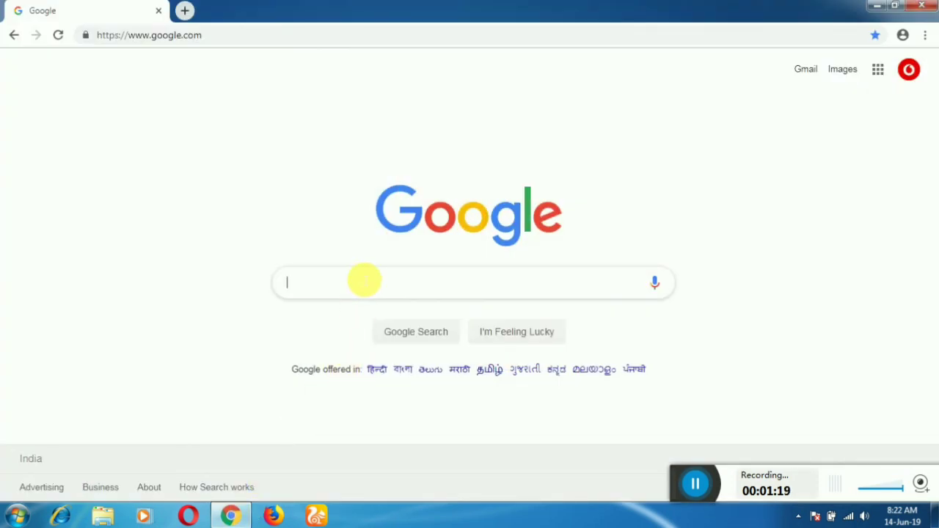
{"action": "type", "text": "WB"}
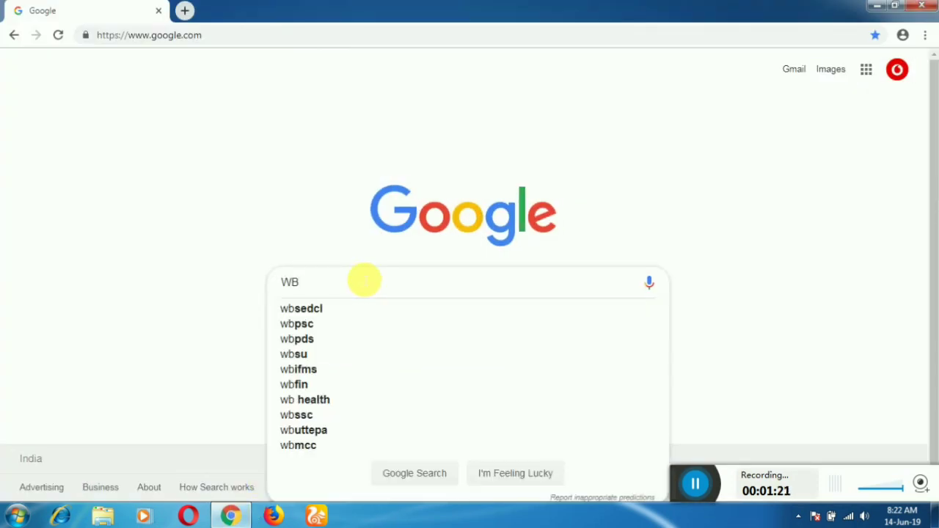
{"action": "type", "text": "NSOU"}
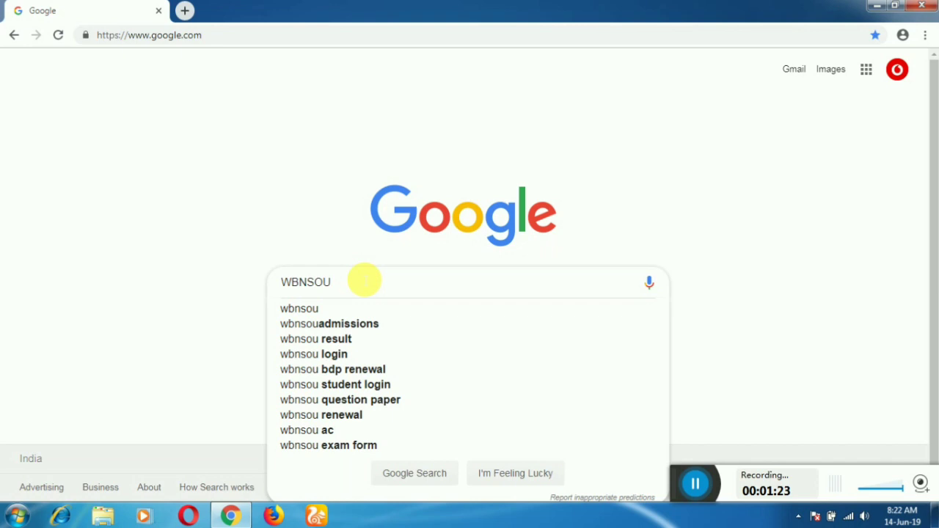
{"action": "left_click", "coordinate": [331, 307]}
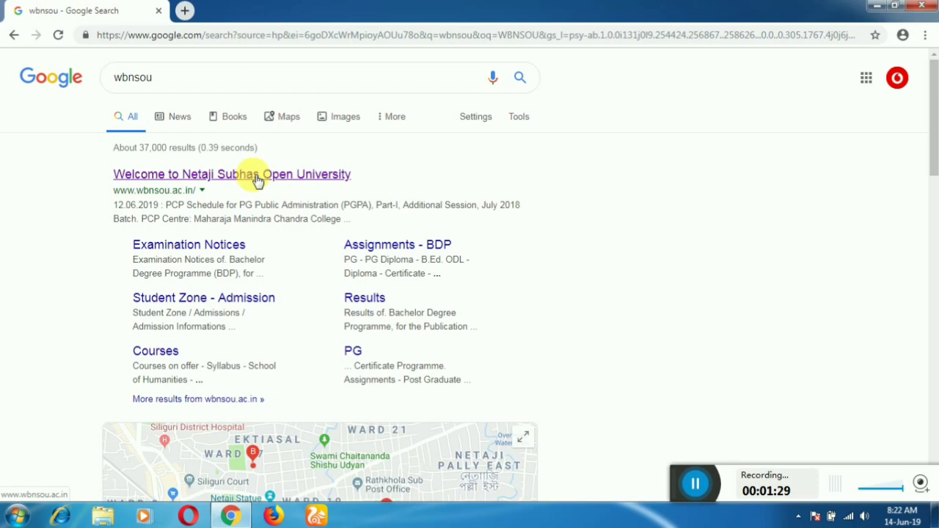
{"action": "left_click", "coordinate": [257, 180]}
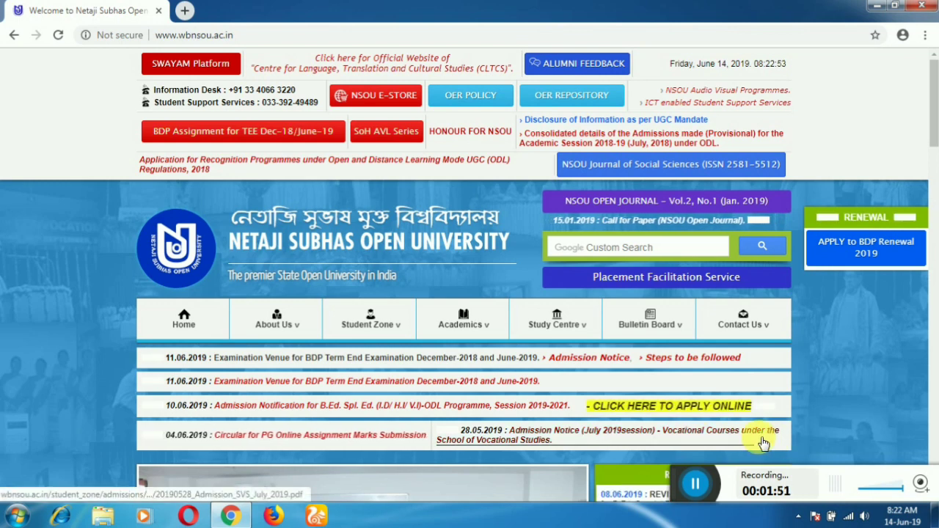
{"action": "left_click", "coordinate": [715, 407]}
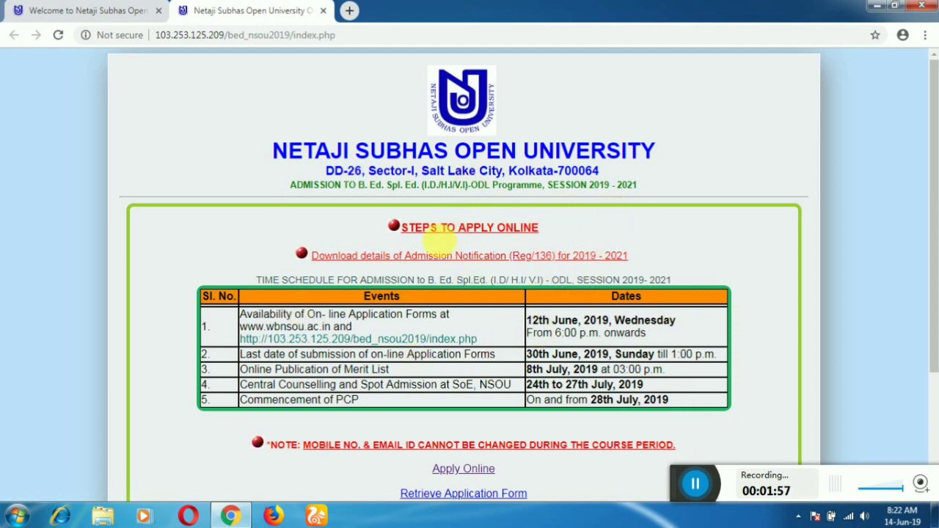
{"action": "left_click", "coordinate": [509, 228]}
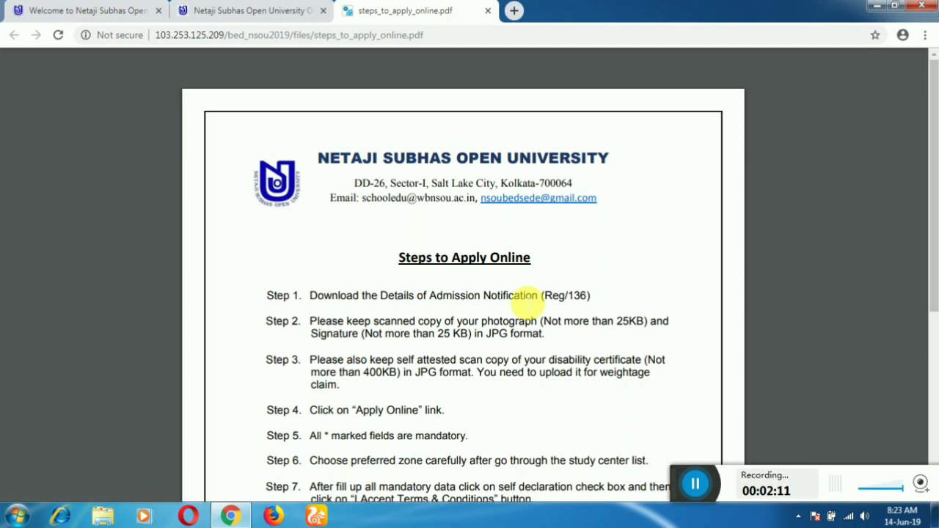
{"action": "scroll", "coordinate": [525, 301], "scroll_direction": "down", "scroll_amount": 2}
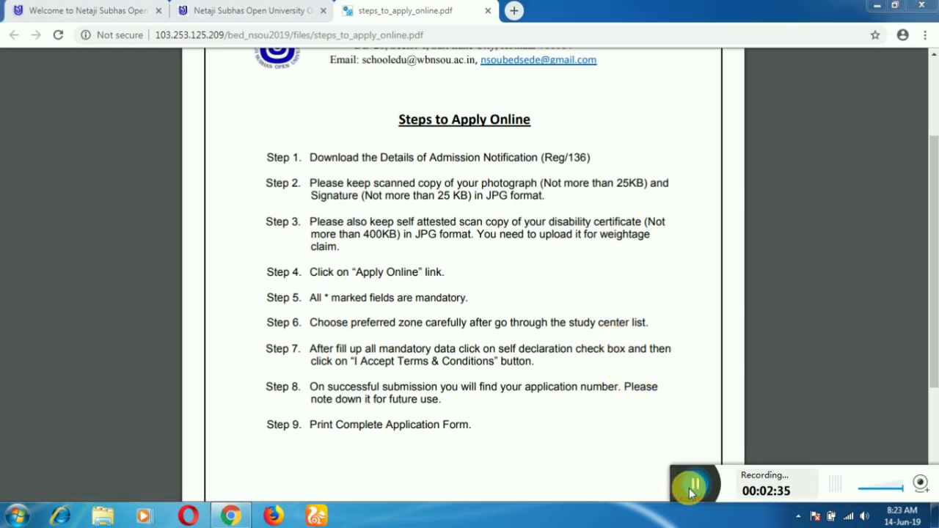
{"action": "left_click_drag", "start_coordinate": [688, 484], "coordinate": [660, 492]}
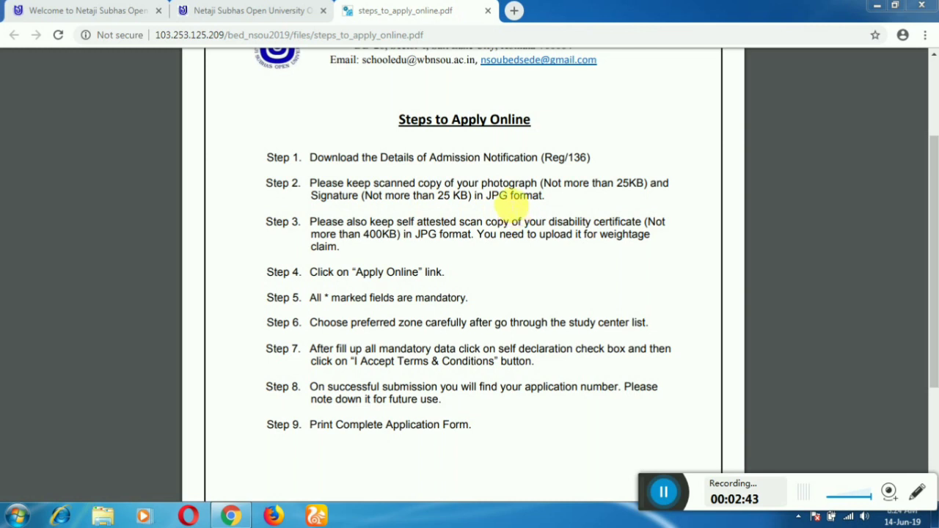
{"action": "left_click_drag", "start_coordinate": [486, 196], "coordinate": [543, 198]}
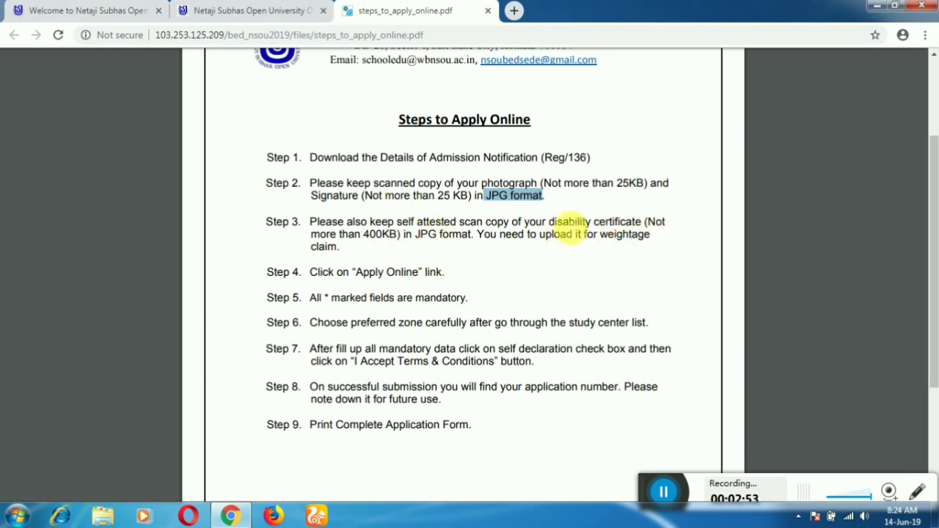
{"action": "left_click_drag", "start_coordinate": [349, 235], "coordinate": [400, 235]}
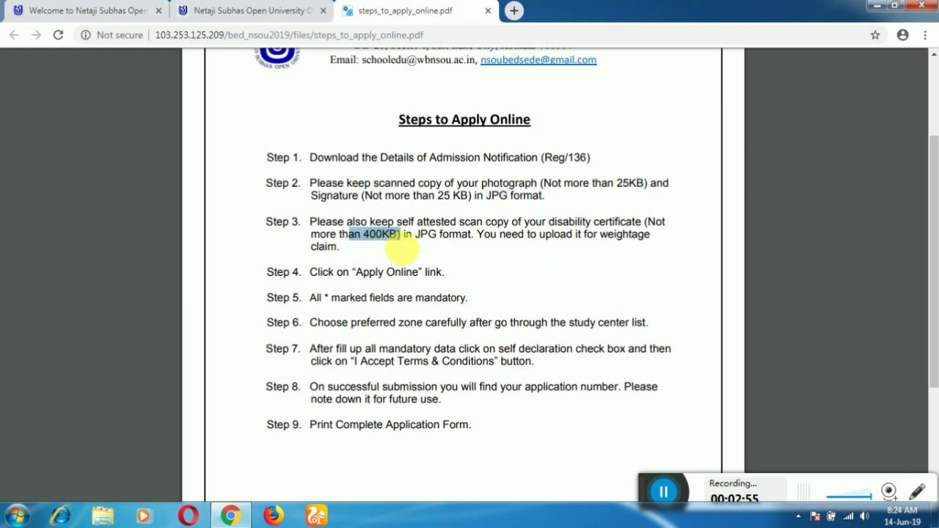
{"action": "scroll", "coordinate": [497, 281], "scroll_direction": "down", "scroll_amount": 1}
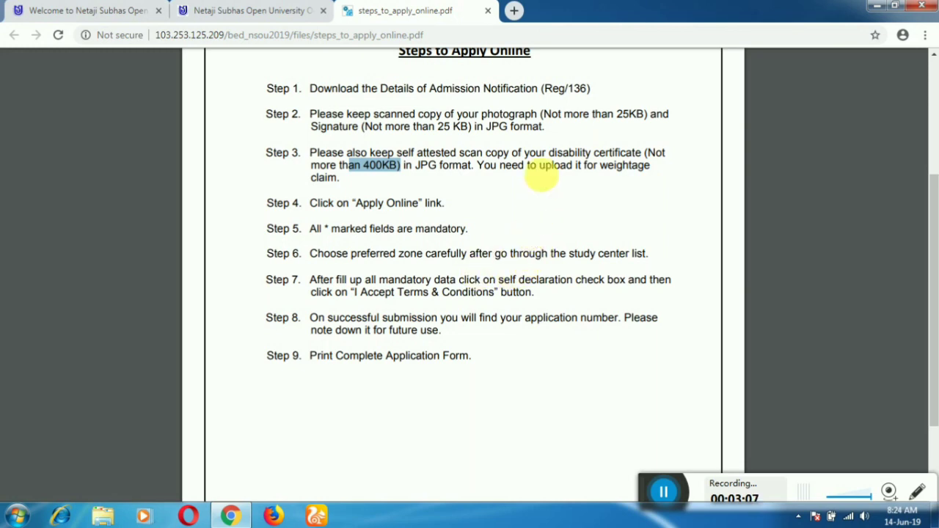
{"action": "left_click", "coordinate": [488, 12]}
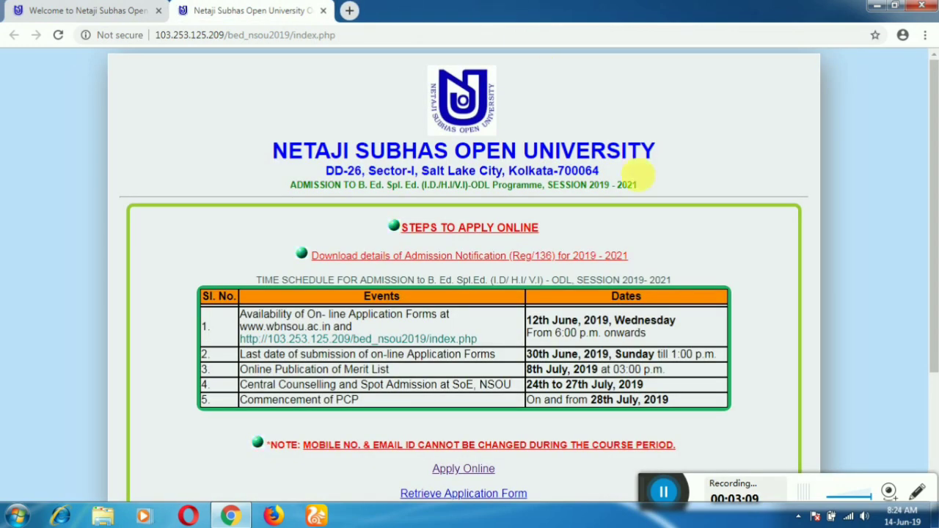
{"action": "scroll", "coordinate": [627, 277], "scroll_direction": "down", "scroll_amount": 1}
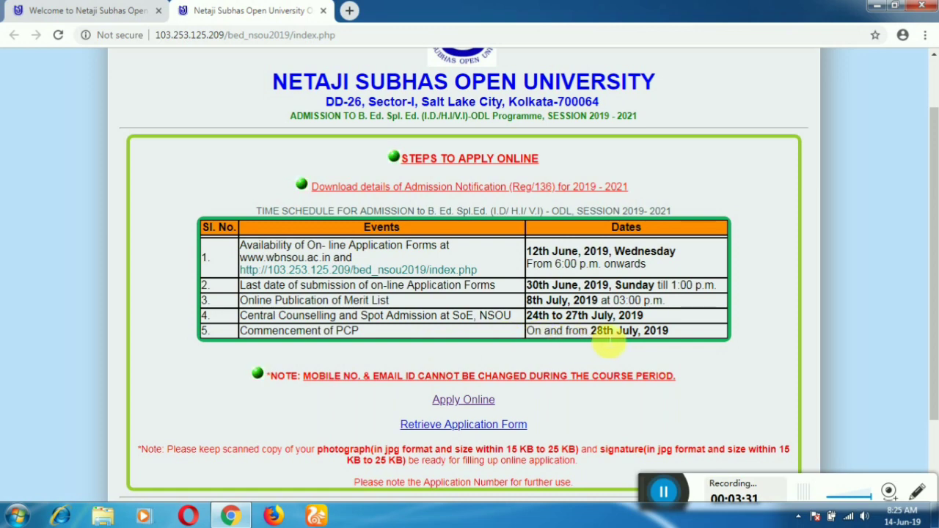
{"action": "scroll", "coordinate": [610, 344], "scroll_direction": "down", "scroll_amount": 3}
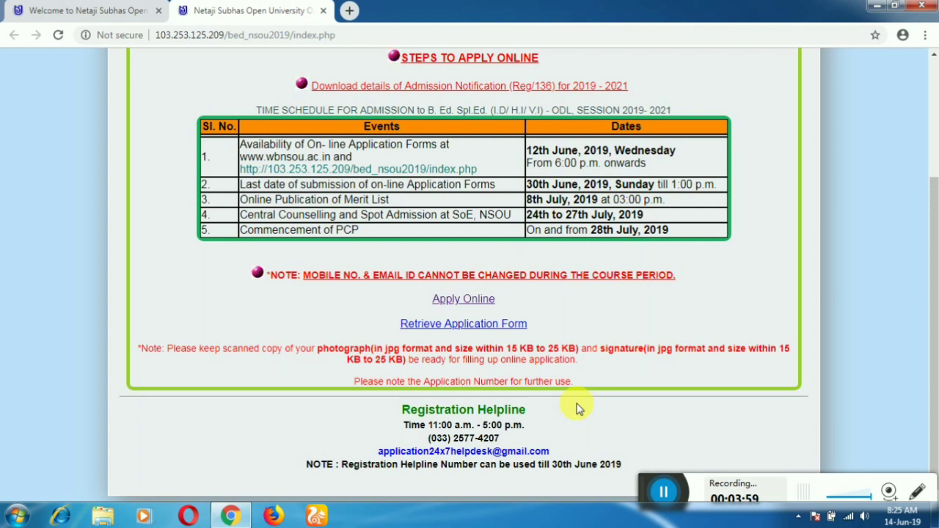
Open the Apply Online form and upload the Male jpg as the applicant photograph
{"action": "left_click", "coordinate": [470, 303]}
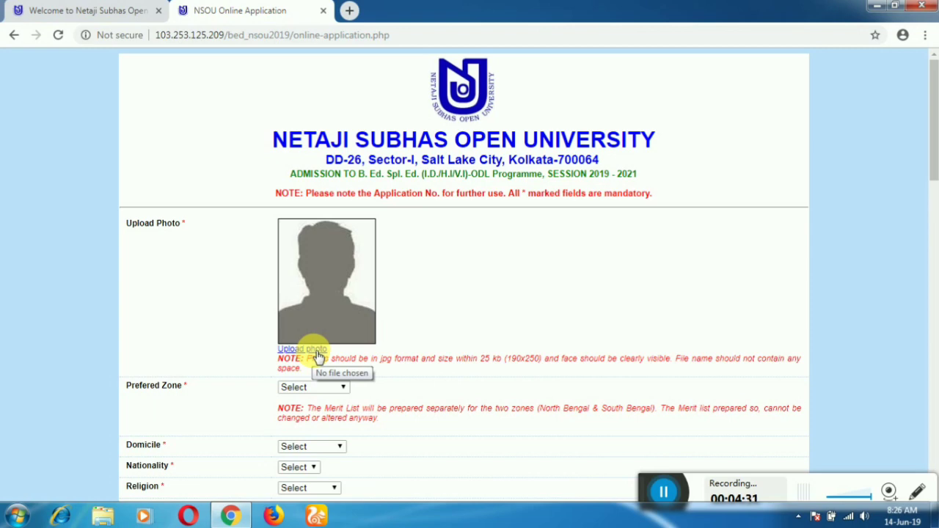
{"action": "left_click", "coordinate": [318, 356]}
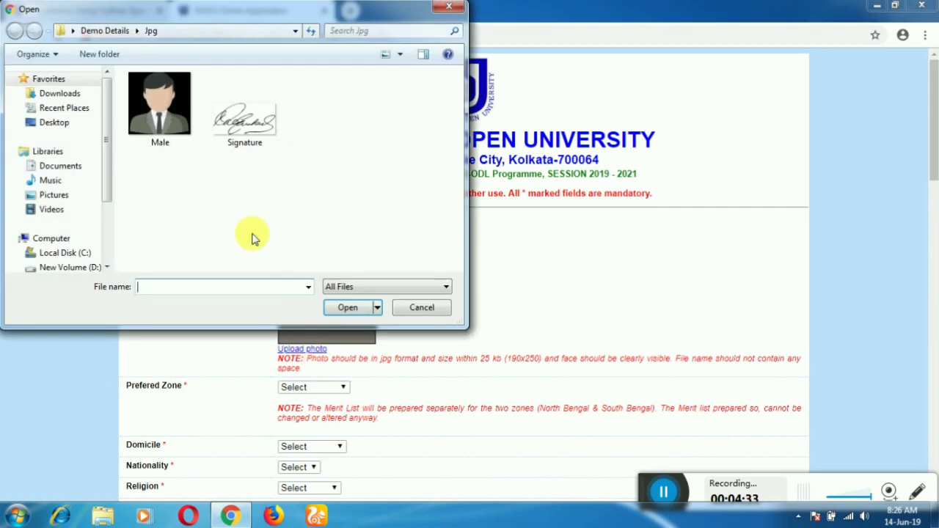
{"action": "left_click", "coordinate": [169, 97]}
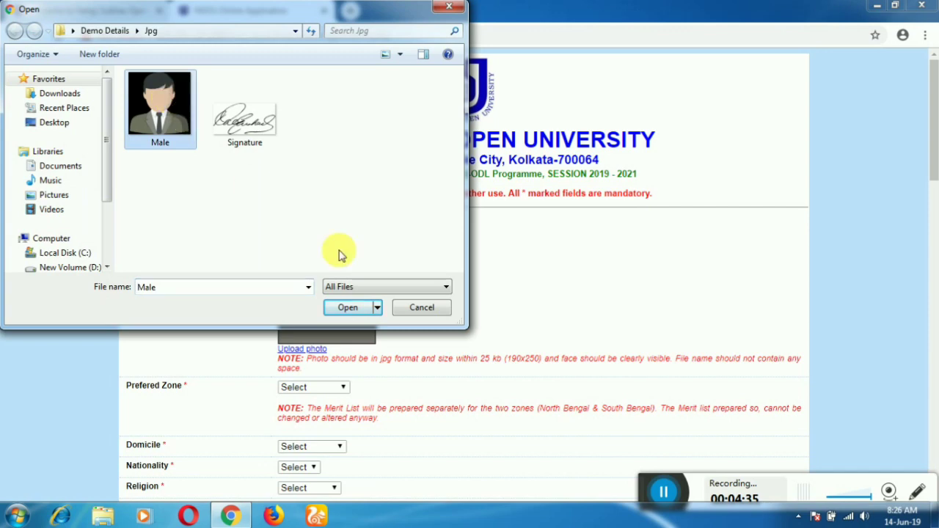
{"action": "left_click", "coordinate": [348, 305]}
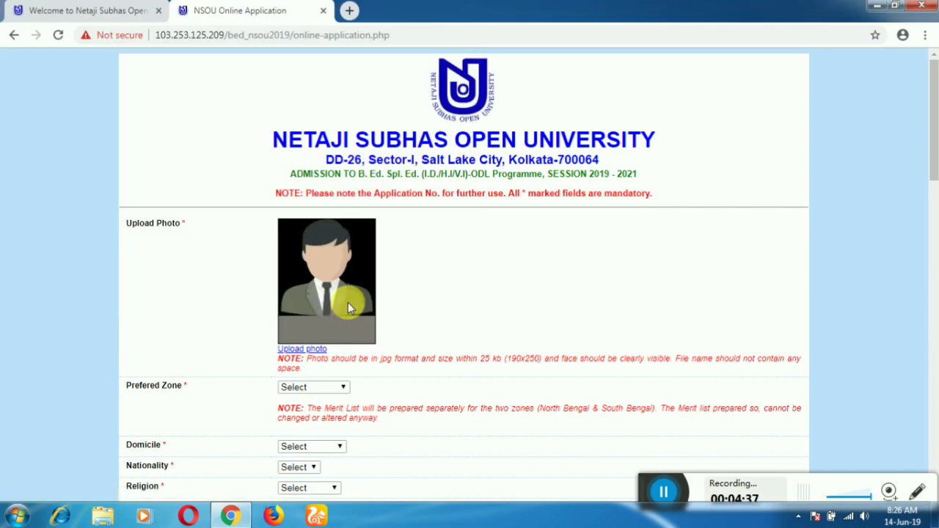
Set preferred zone to North Bengal, domicile to West Bengal and nationality to Indian
{"action": "scroll", "coordinate": [385, 301], "scroll_direction": "down", "scroll_amount": 2}
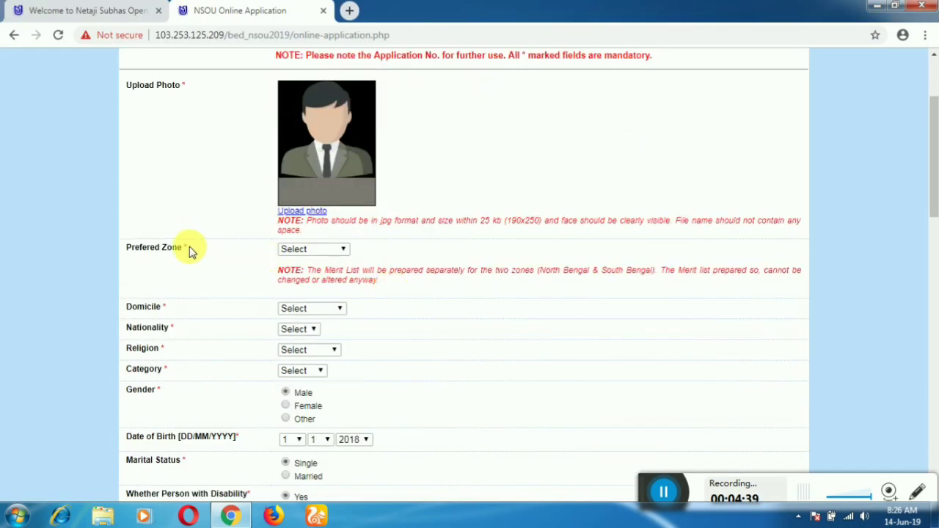
{"action": "left_click", "coordinate": [313, 251]}
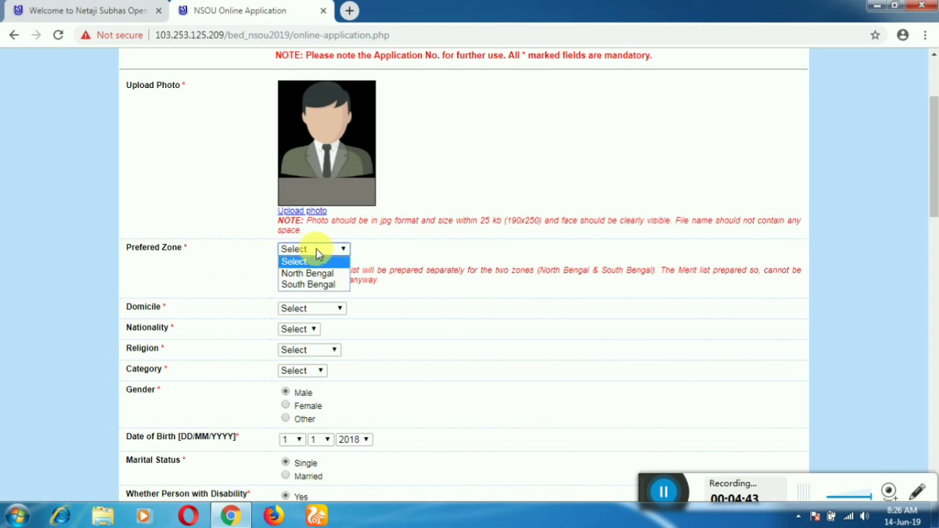
{"action": "left_click", "coordinate": [314, 274]}
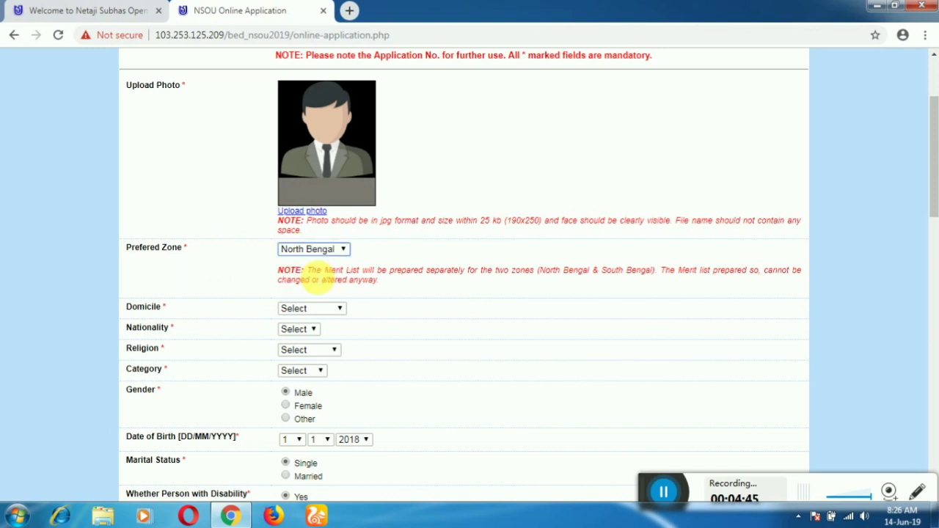
{"action": "left_click", "coordinate": [328, 311]}
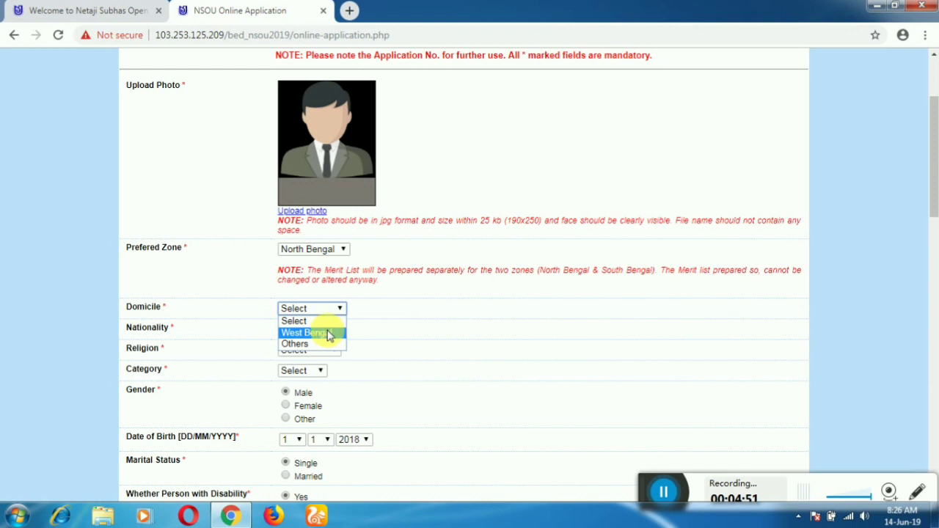
{"action": "left_click", "coordinate": [330, 333]}
{"action": "left_click", "coordinate": [312, 331]}
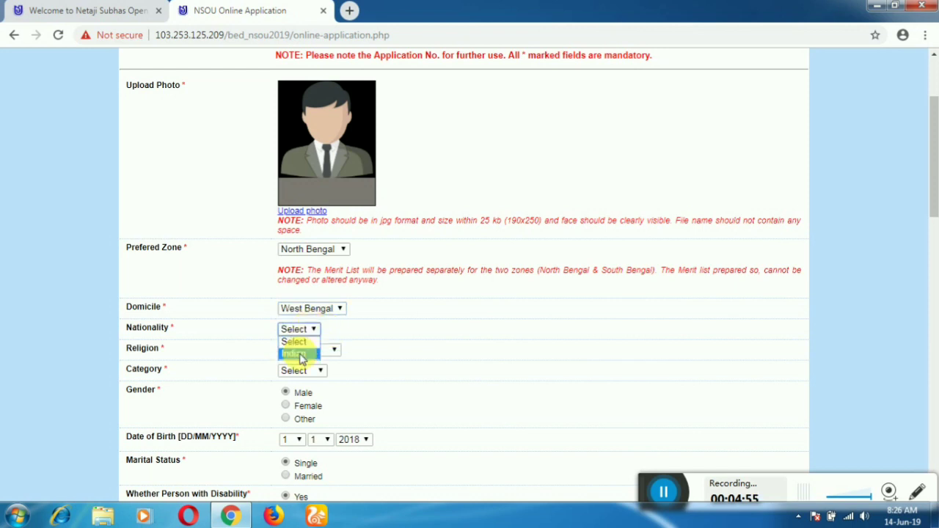
{"action": "left_click", "coordinate": [295, 353]}
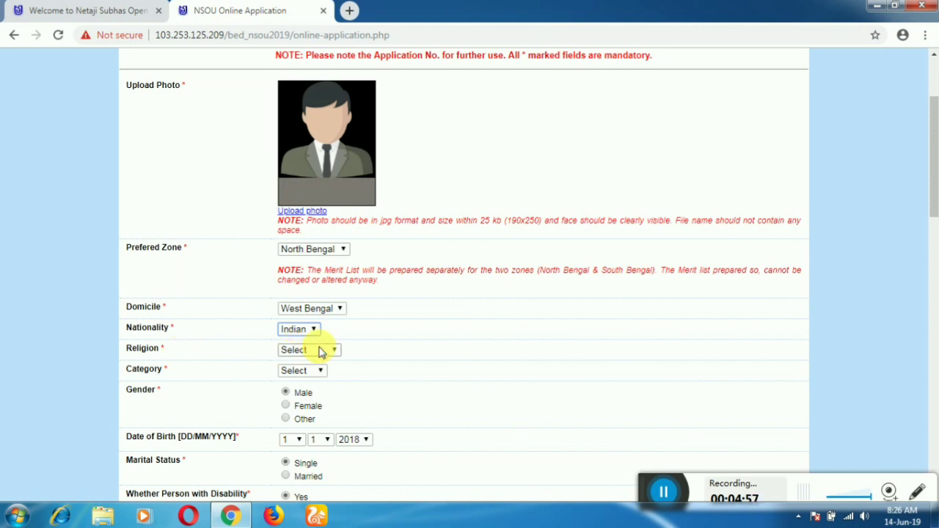
Set religion to Islam and category to General
{"action": "left_click", "coordinate": [321, 352]}
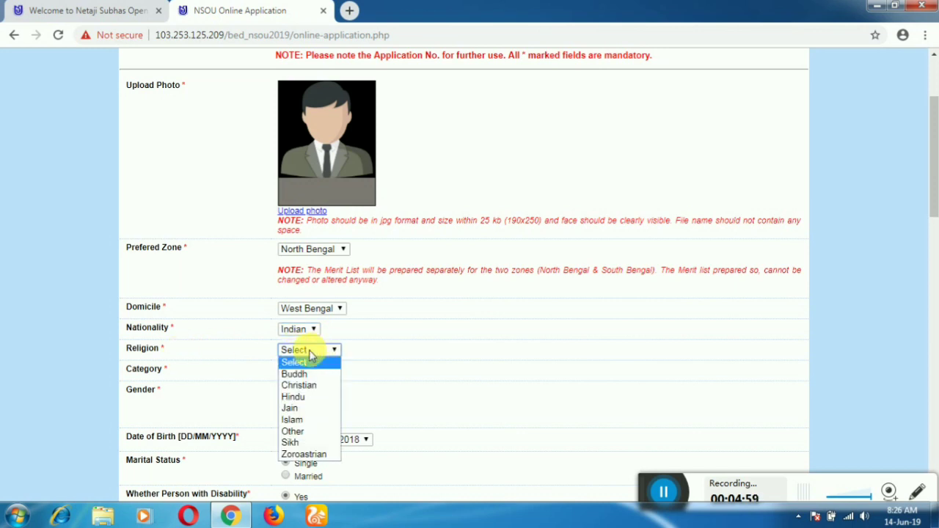
{"action": "left_click", "coordinate": [305, 420]}
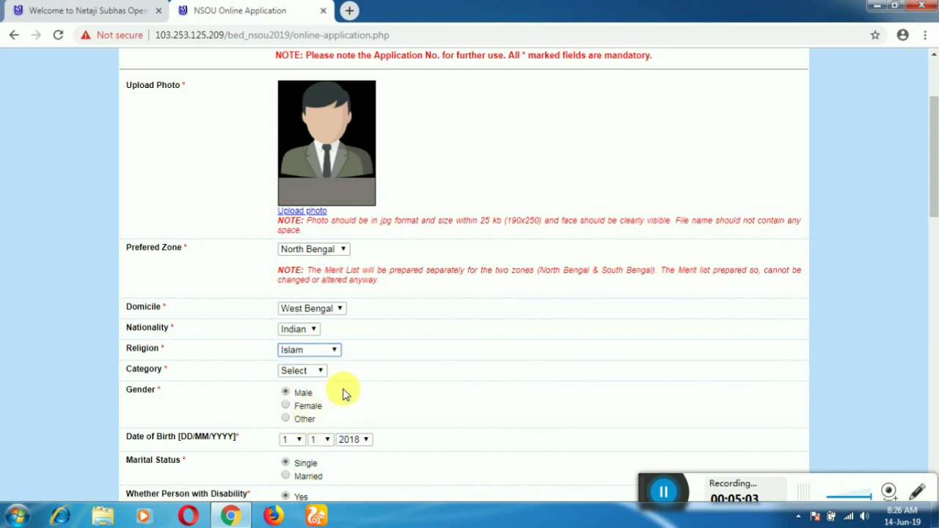
{"action": "left_click", "coordinate": [320, 372]}
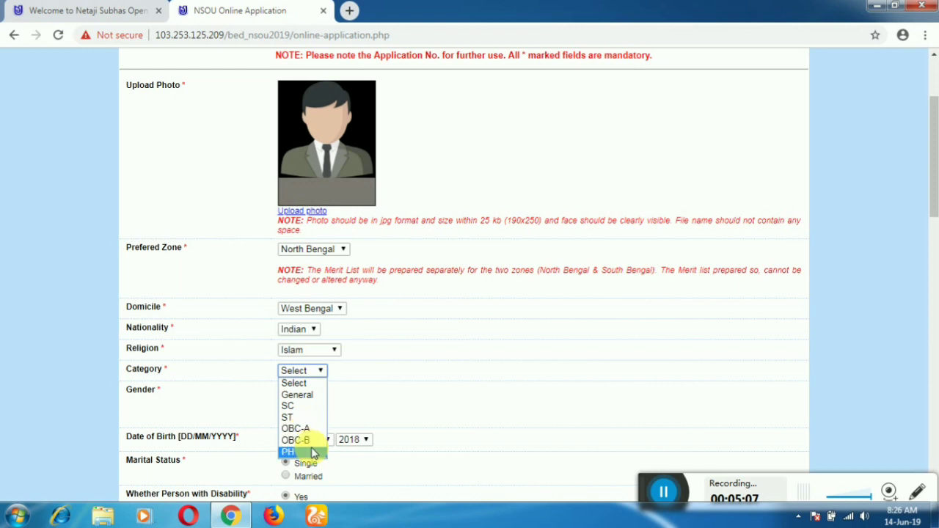
{"action": "left_click", "coordinate": [310, 395]}
{"action": "scroll", "coordinate": [323, 367], "scroll_direction": "down", "scroll_amount": 2}
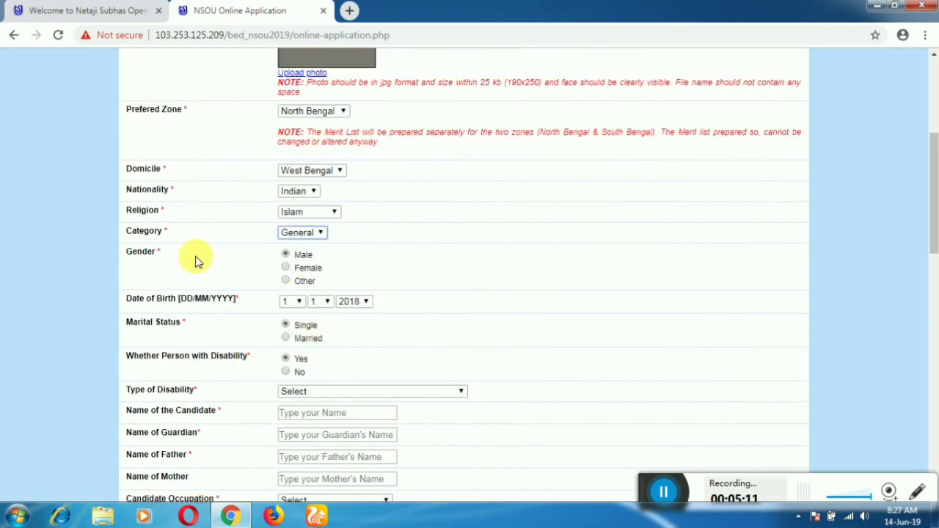
Confirm gender Male and set the date of birth to 14/4/1993
{"action": "left_click", "coordinate": [286, 254]}
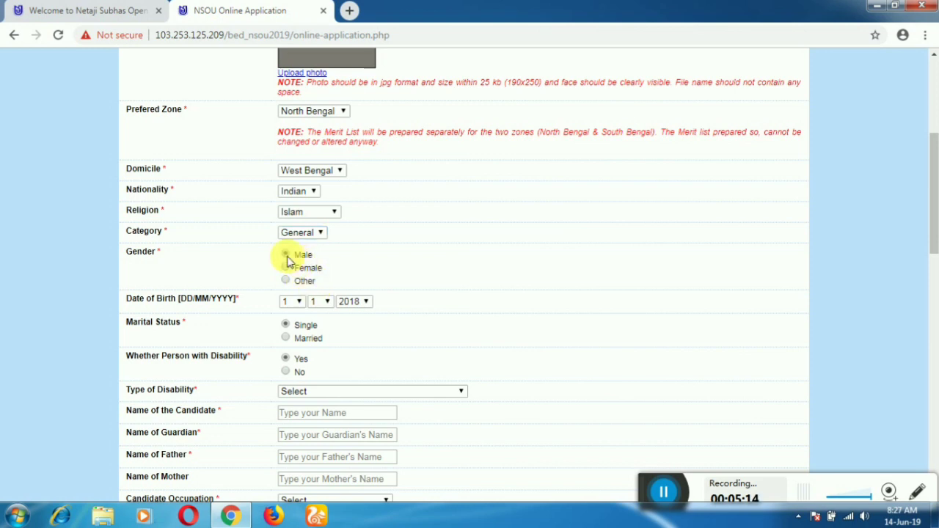
{"action": "left_click", "coordinate": [297, 302]}
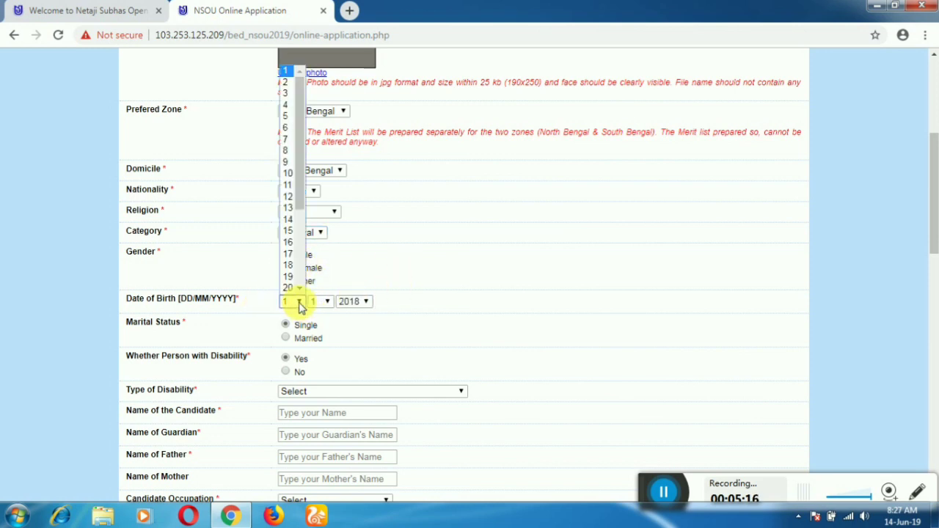
{"action": "left_click", "coordinate": [288, 219]}
{"action": "left_click", "coordinate": [327, 301]}
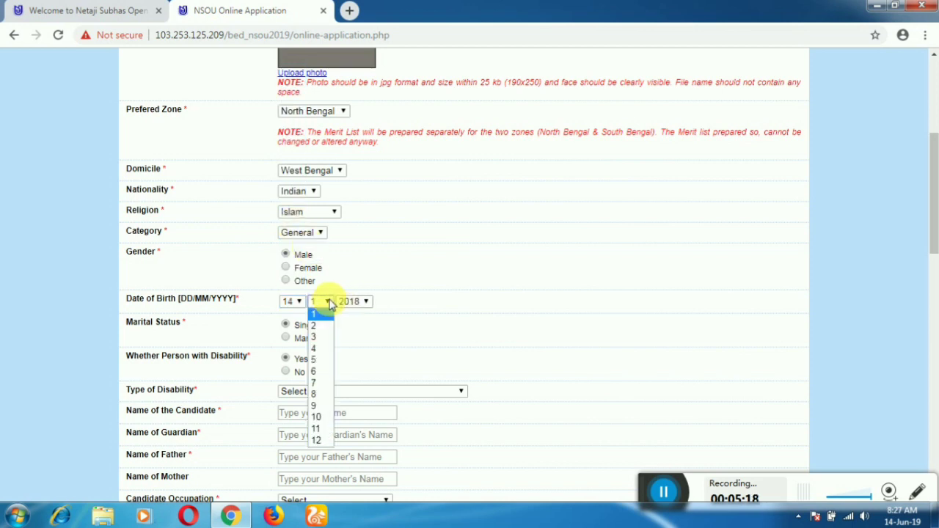
{"action": "left_click", "coordinate": [321, 351]}
{"action": "left_click", "coordinate": [360, 301]}
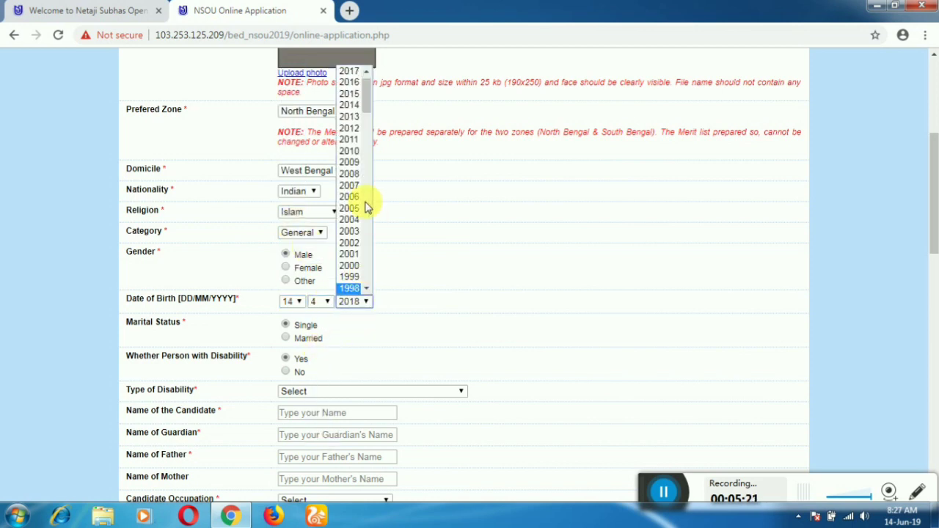
{"action": "scroll", "coordinate": [362, 195], "scroll_direction": "down", "scroll_amount": 10}
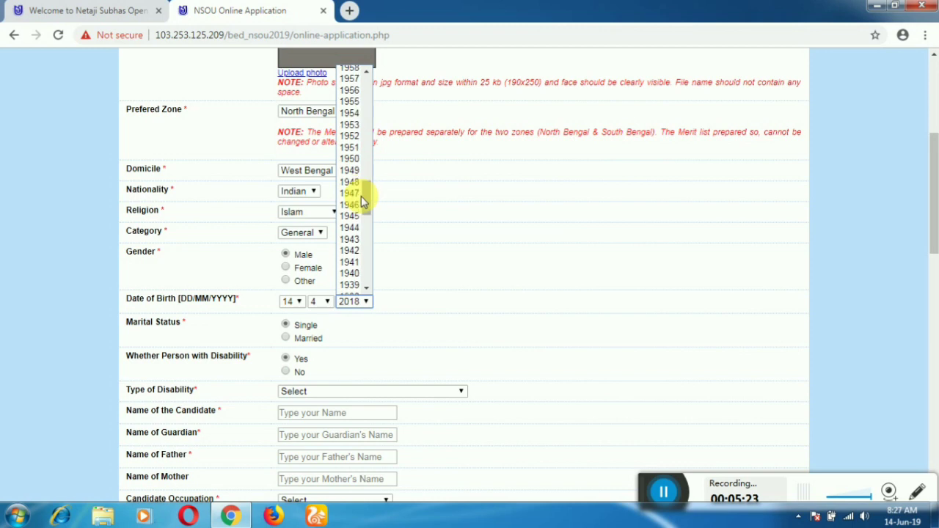
{"action": "scroll", "coordinate": [361, 196], "scroll_direction": "up", "scroll_amount": 4}
{"action": "scroll", "coordinate": [361, 196], "scroll_direction": "up", "scroll_amount": 8}
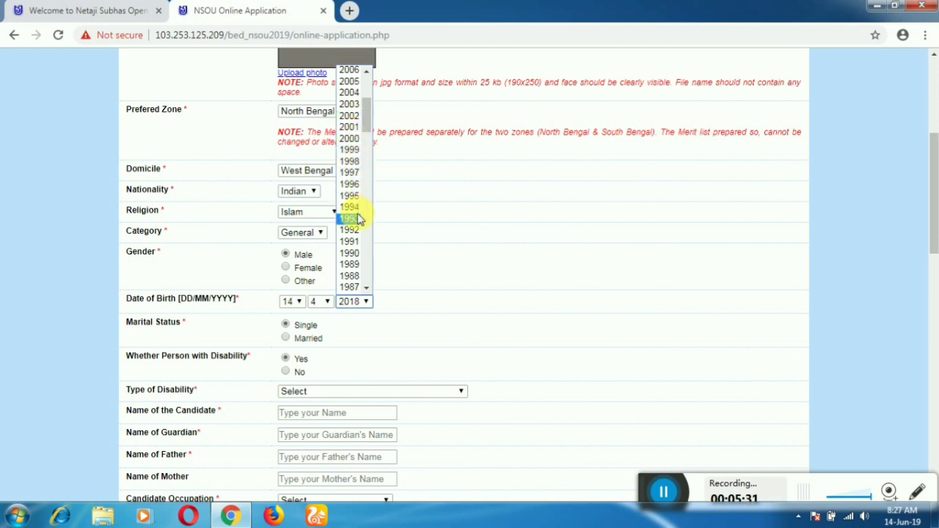
{"action": "left_click", "coordinate": [359, 217]}
{"action": "scroll", "coordinate": [428, 238], "scroll_direction": "down", "scroll_amount": 2}
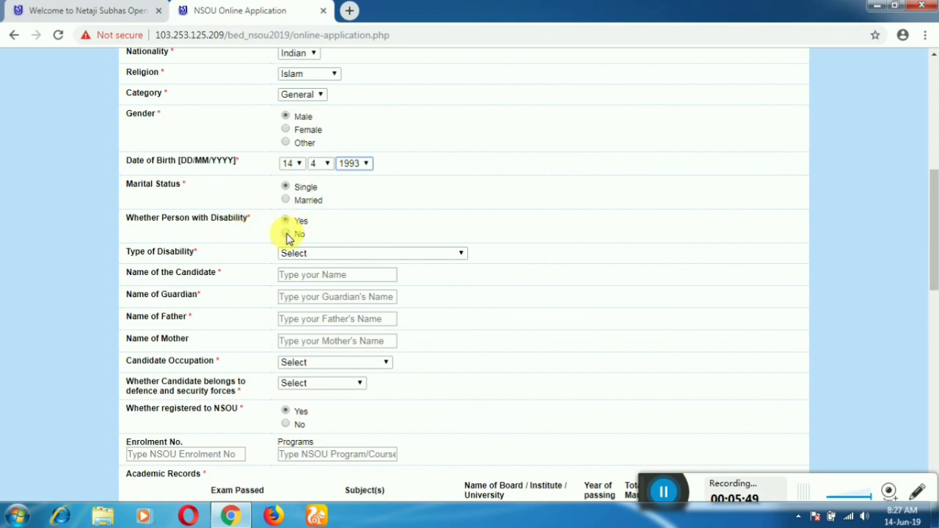
Answer Yes to the disability question and show the disability type list
{"action": "left_click", "coordinate": [287, 229]}
{"action": "left_click", "coordinate": [287, 223]}
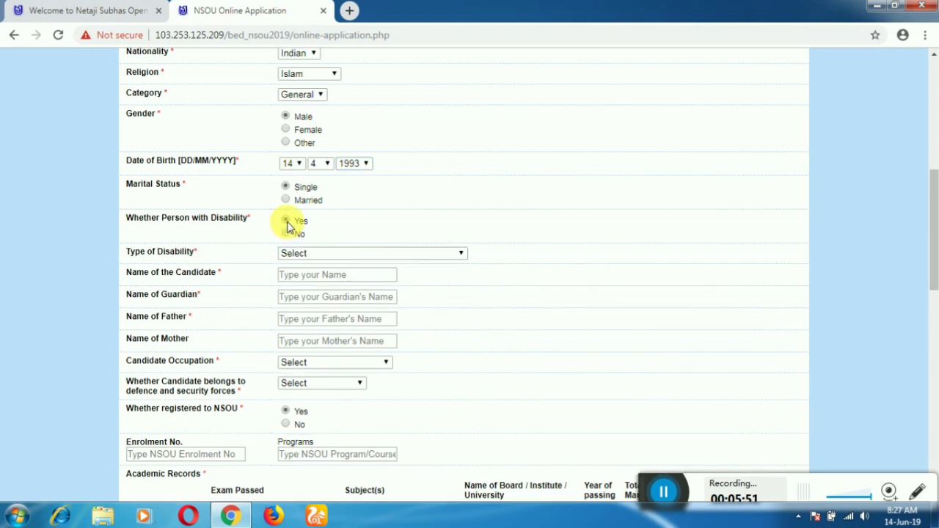
{"action": "left_click", "coordinate": [394, 253]}
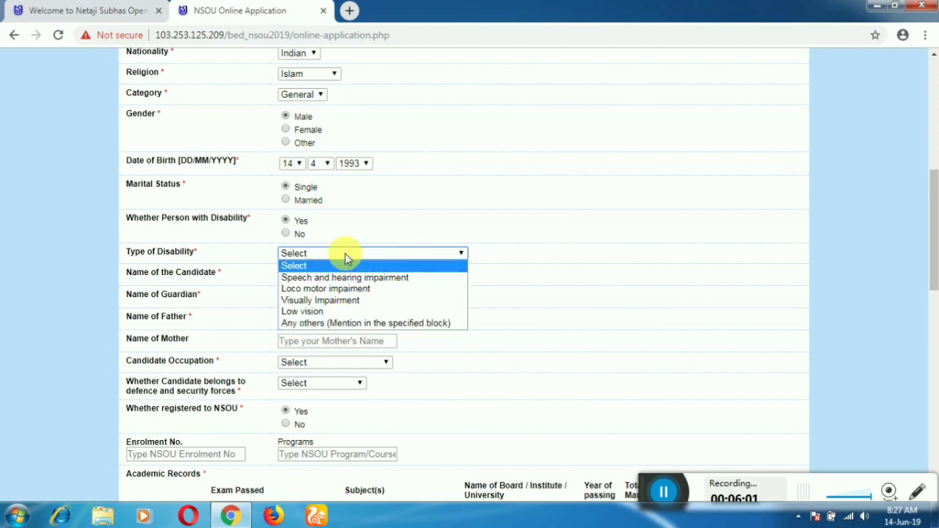
Set disability to No and enter the candidate's full name
{"action": "left_click", "coordinate": [288, 234]}
{"action": "left_click", "coordinate": [287, 234]}
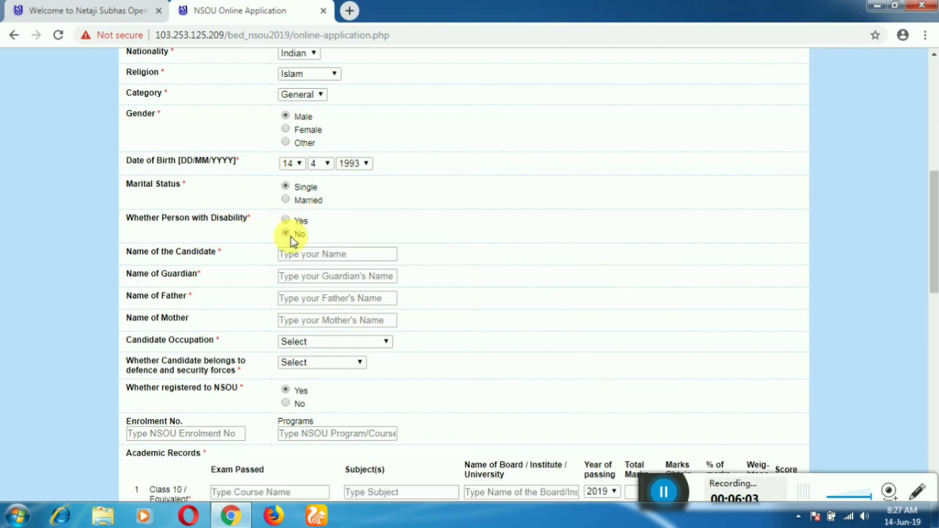
{"action": "left_click", "coordinate": [308, 254]}
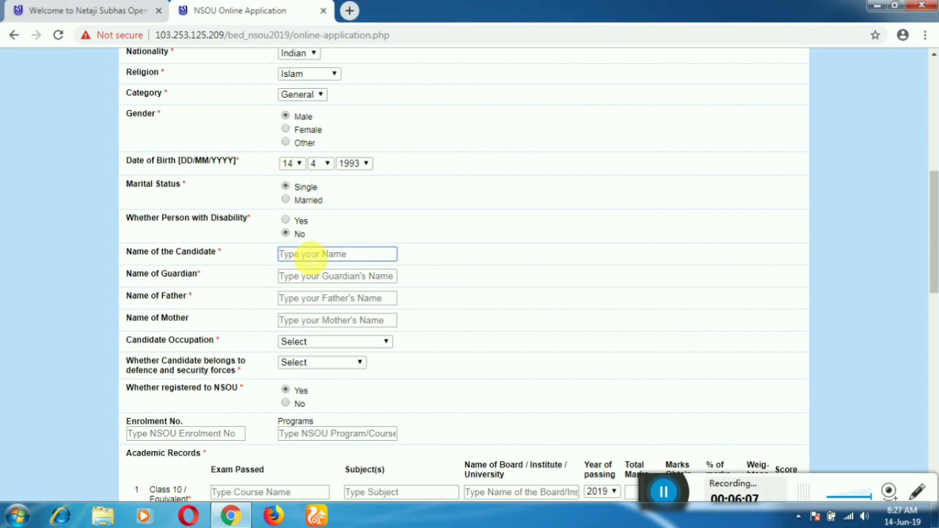
{"action": "type", "text": "R"}
{"action": "key", "text": "BackSpace"}
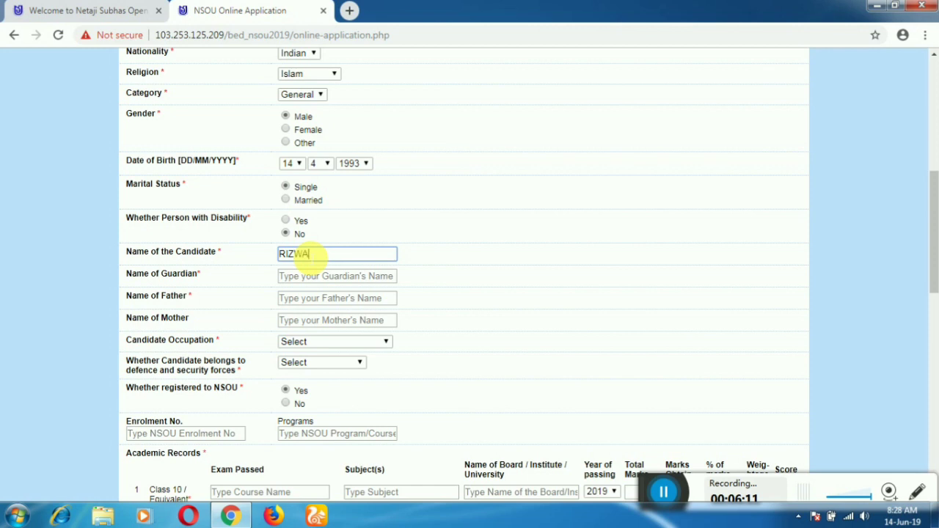
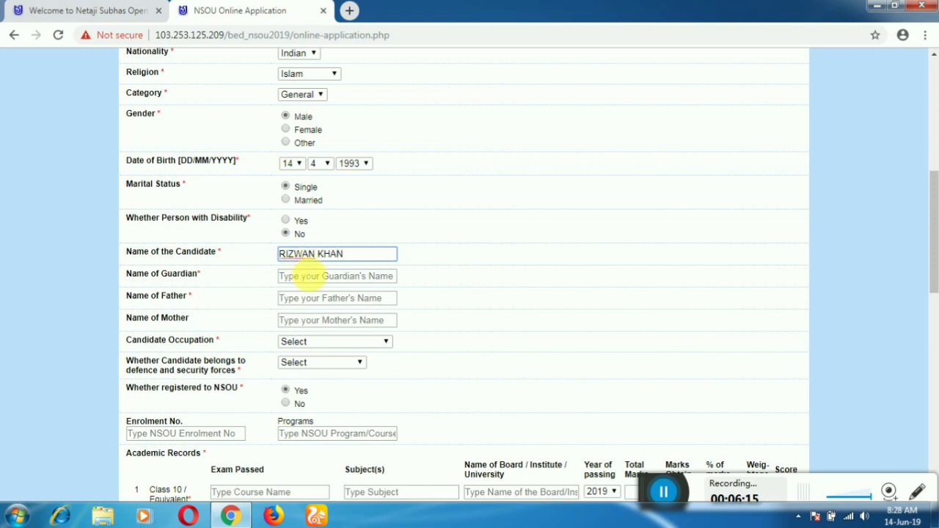
Enter the guardian's, father's and mother's names
{"action": "left_click", "coordinate": [308, 276]}
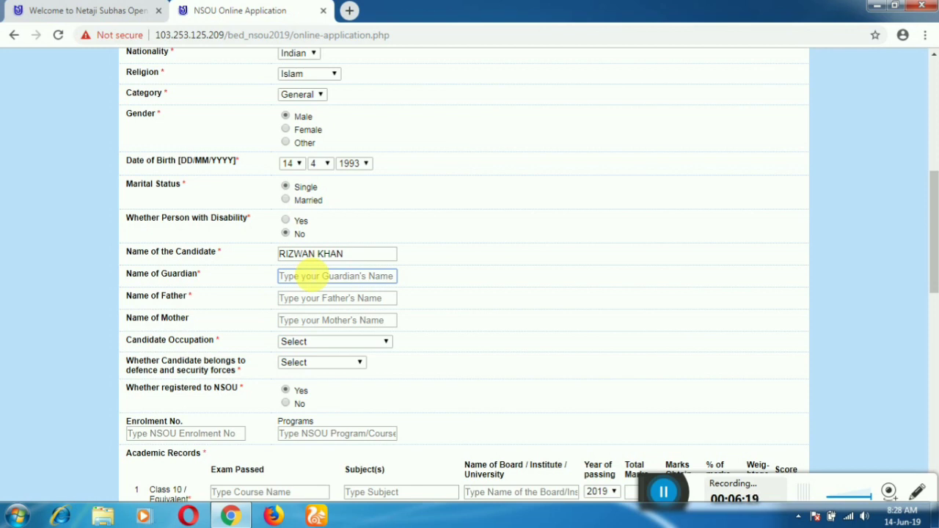
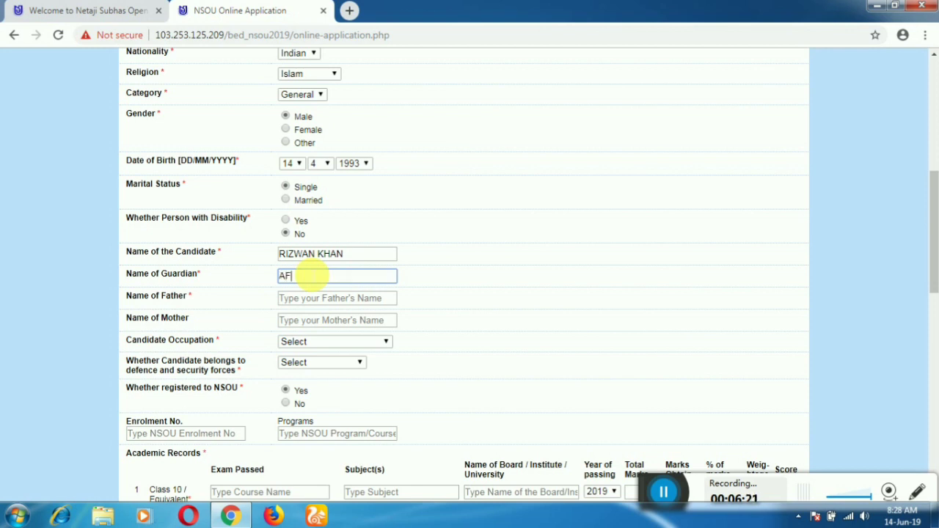
{"action": "left_click", "coordinate": [312, 298]}
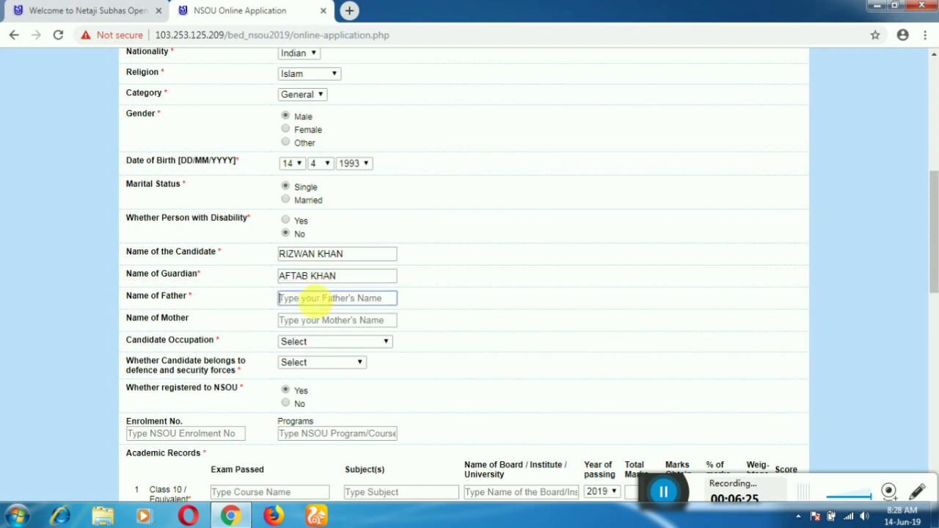
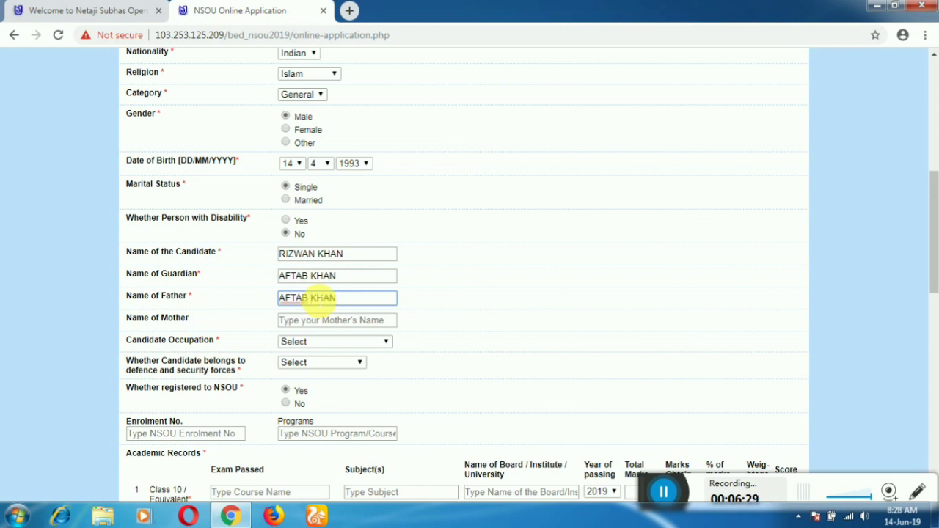
{"action": "left_click", "coordinate": [316, 322]}
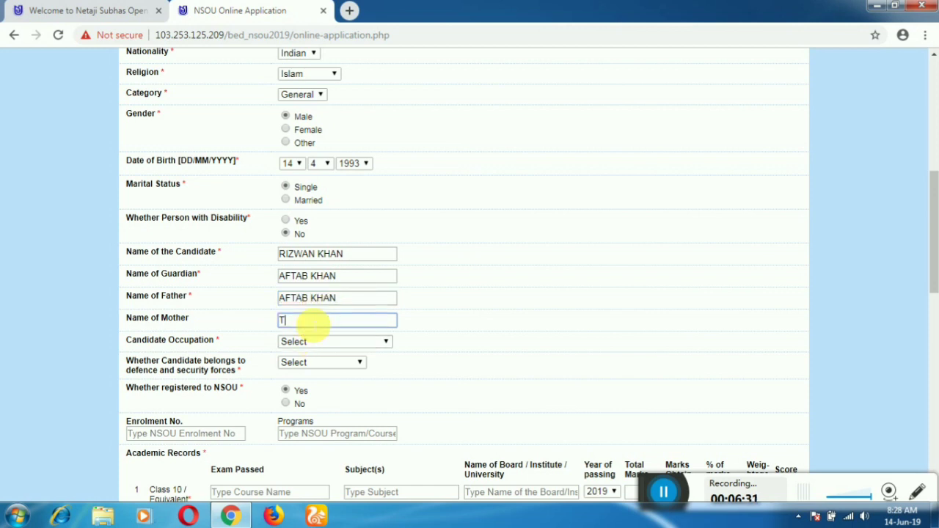
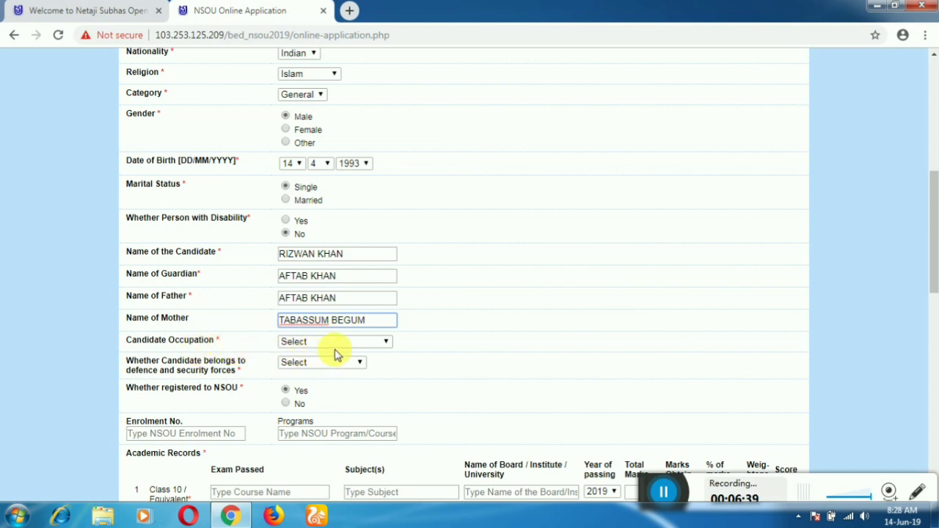
Set candidate occupation to Student and defence and security forces to Not applicable
{"action": "left_click", "coordinate": [374, 345]}
{"action": "left_click", "coordinate": [360, 366]}
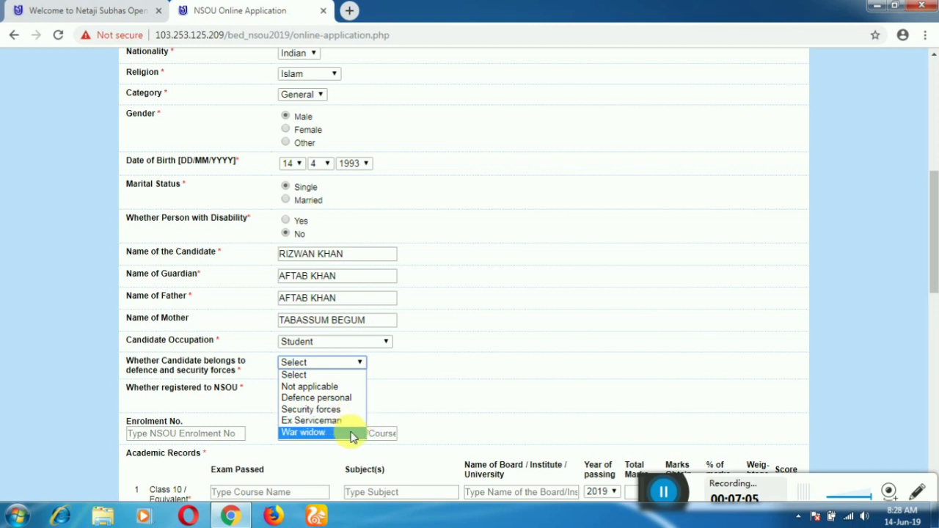
{"action": "left_click", "coordinate": [316, 386]}
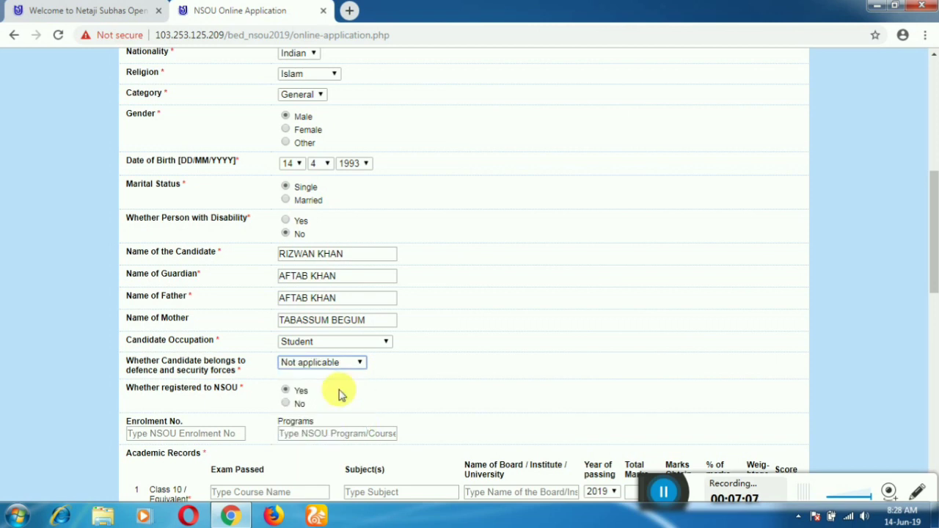
{"action": "scroll", "coordinate": [348, 391], "scroll_direction": "down", "scroll_amount": 2}
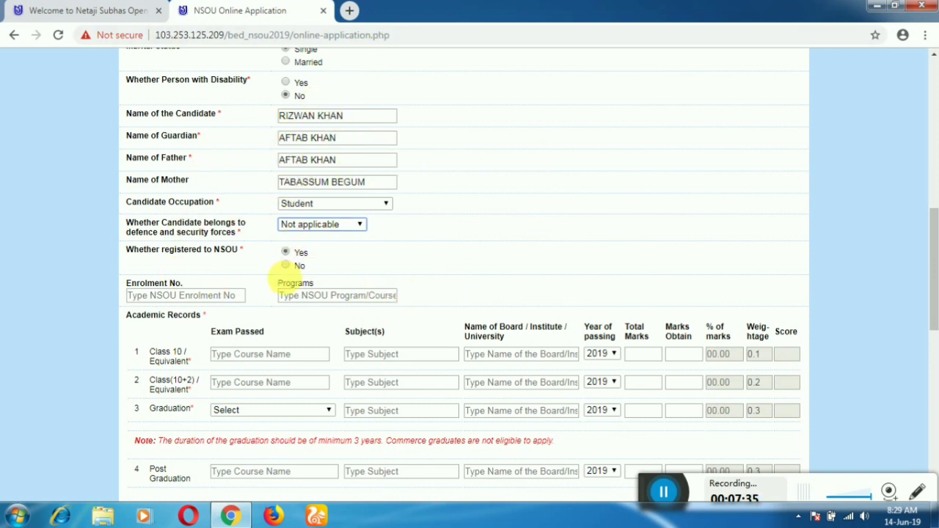
Answer No to NSOU registration; enter Class 10 as MP, BENG,ENG,MATH,P.SC.,L.SC,HIST,GEO, WBBSE
{"action": "left_click", "coordinate": [281, 268]}
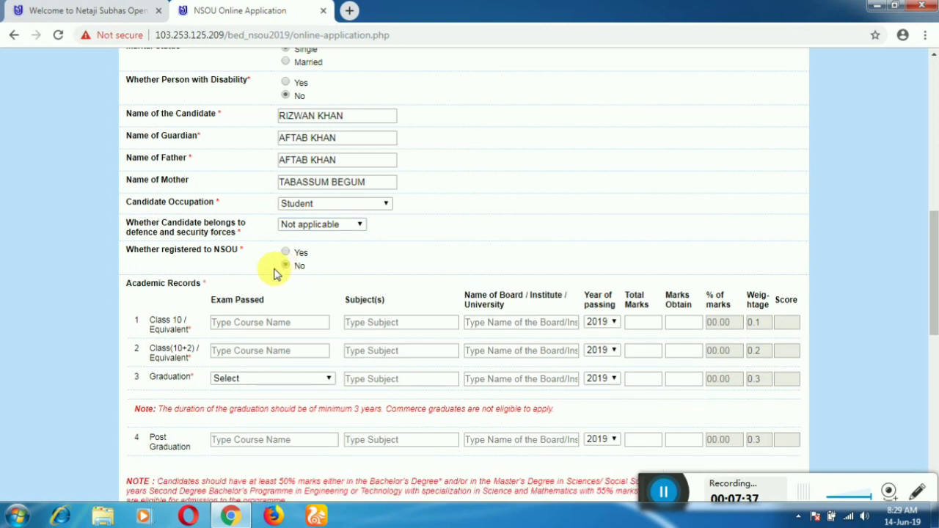
{"action": "left_click", "coordinate": [253, 328]}
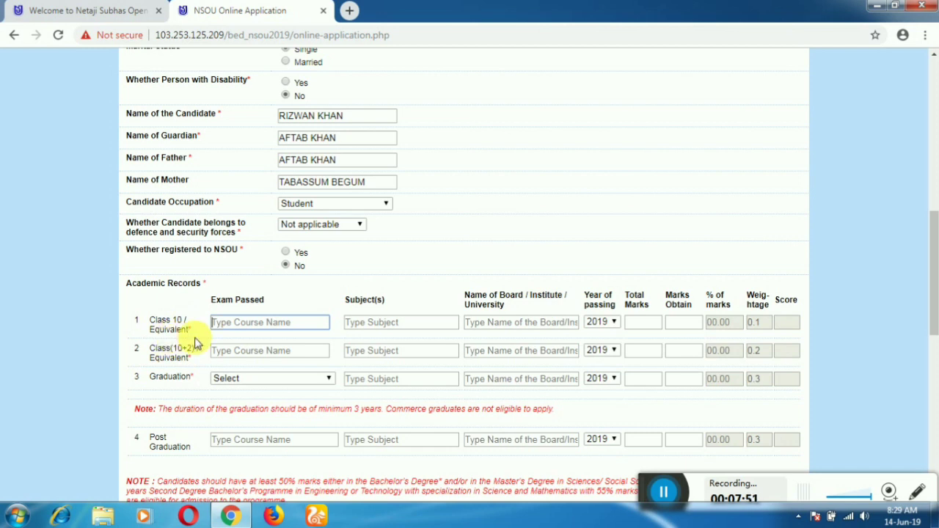
{"action": "type", "text": "MP"}
{"action": "key", "text": "Tab"}
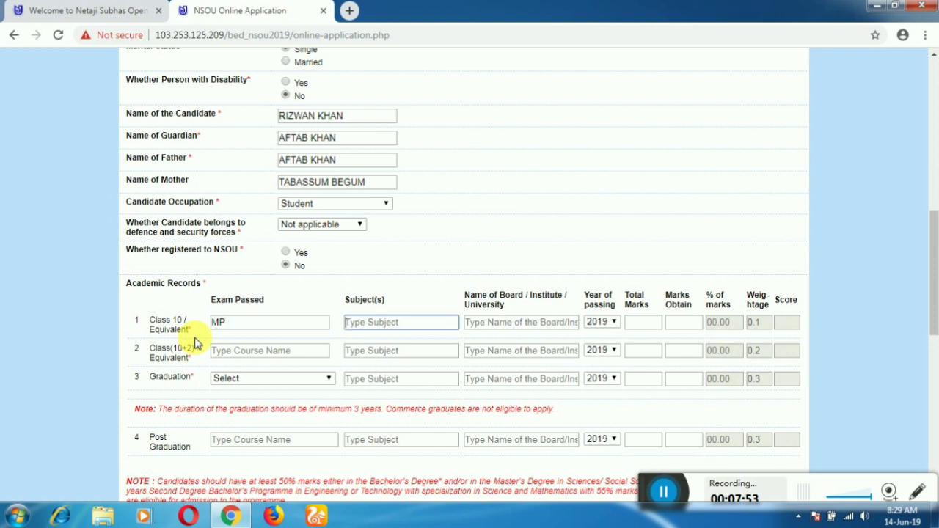
{"action": "type", "text": "BENG,ENG,MA"}
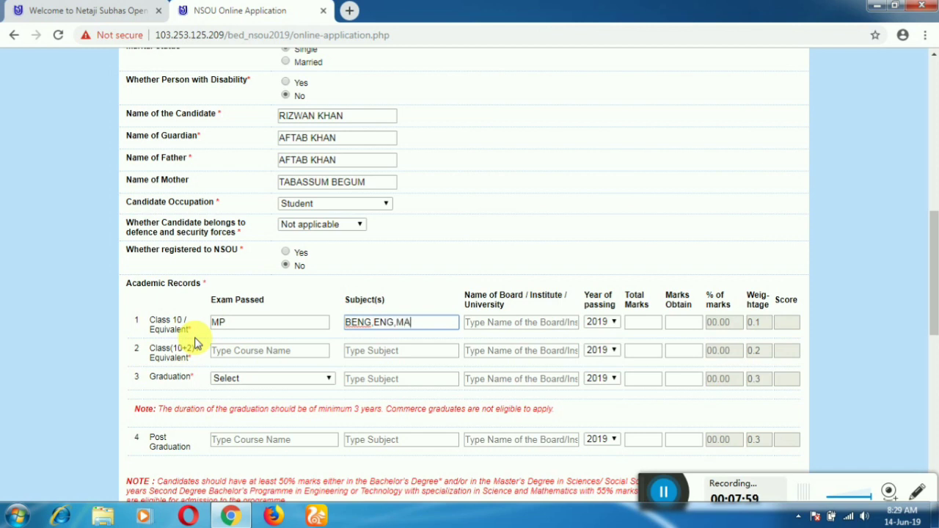
{"action": "type", "text": "TH,P.SC.,L.SC."}
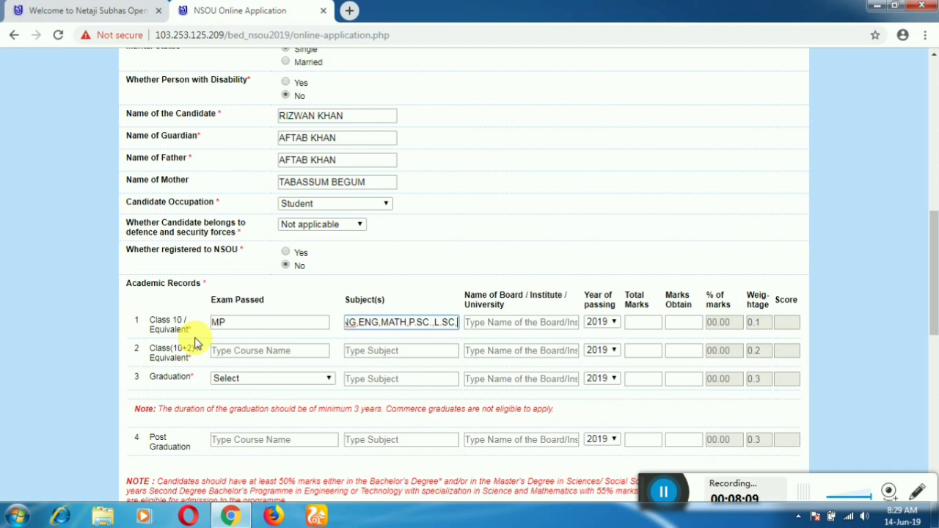
{"action": "key", "text": "BackSpace"}
{"action": "type", "text": ",HIST"}
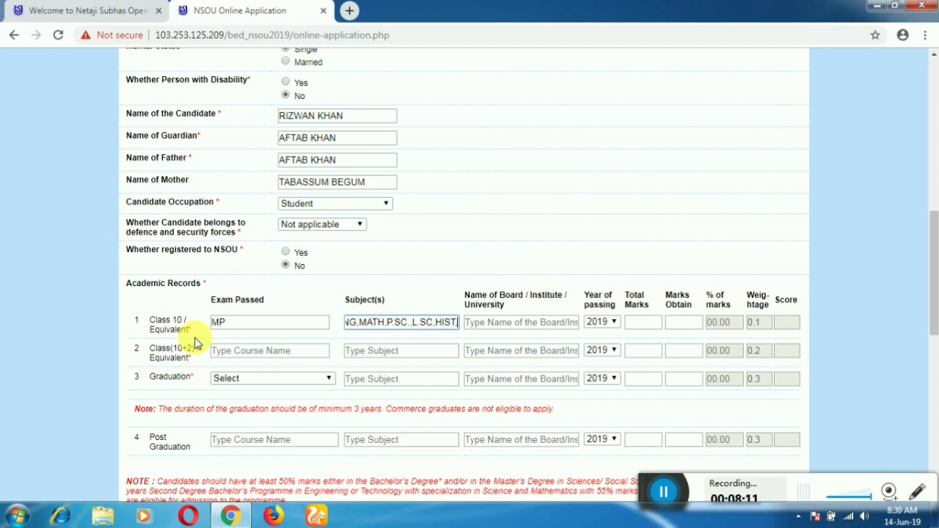
{"action": "type", "text": ",GEO"}
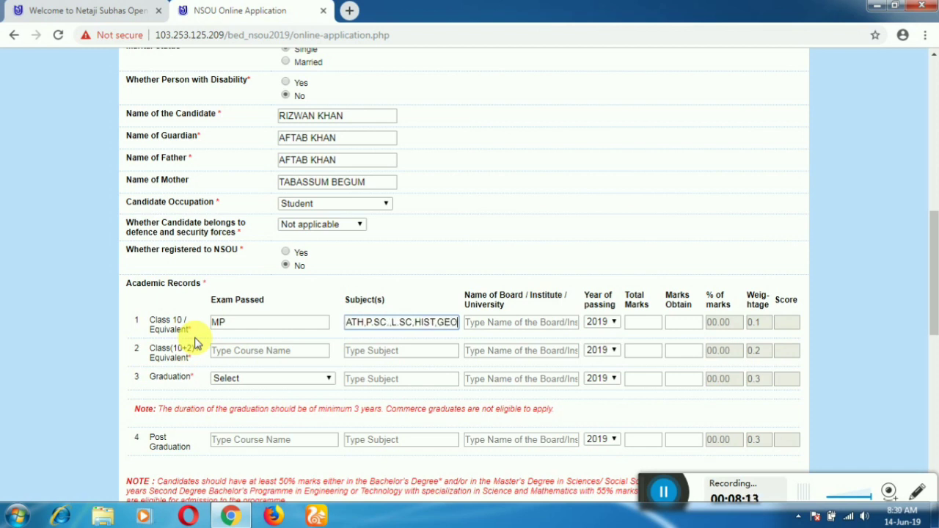
{"action": "key", "text": "Left"}
{"action": "key", "text": "Left"}
{"action": "key", "text": "Tab"}
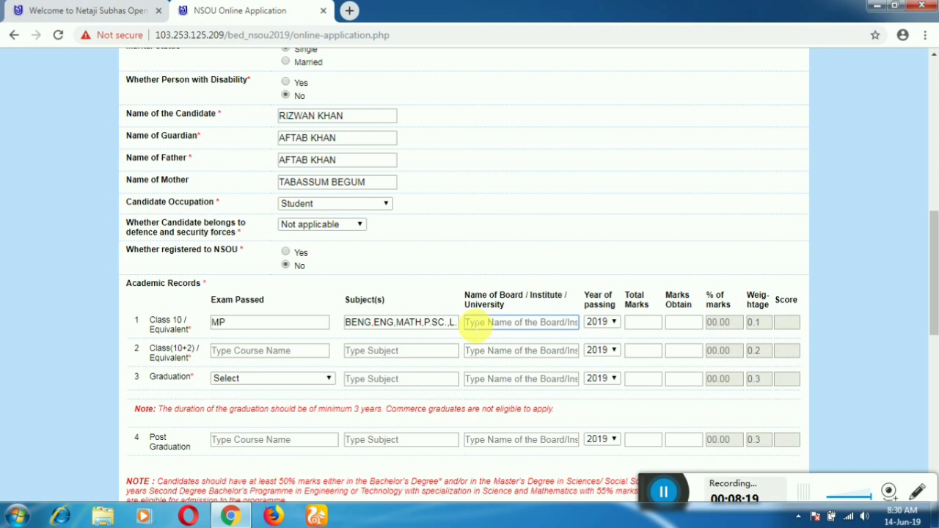
{"action": "type", "text": "W"}
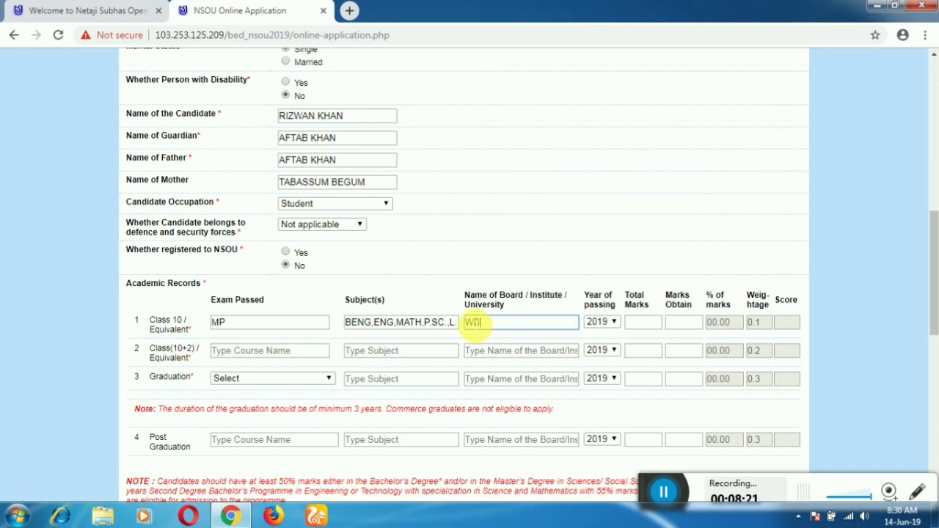
{"action": "type", "text": "BBSE"}
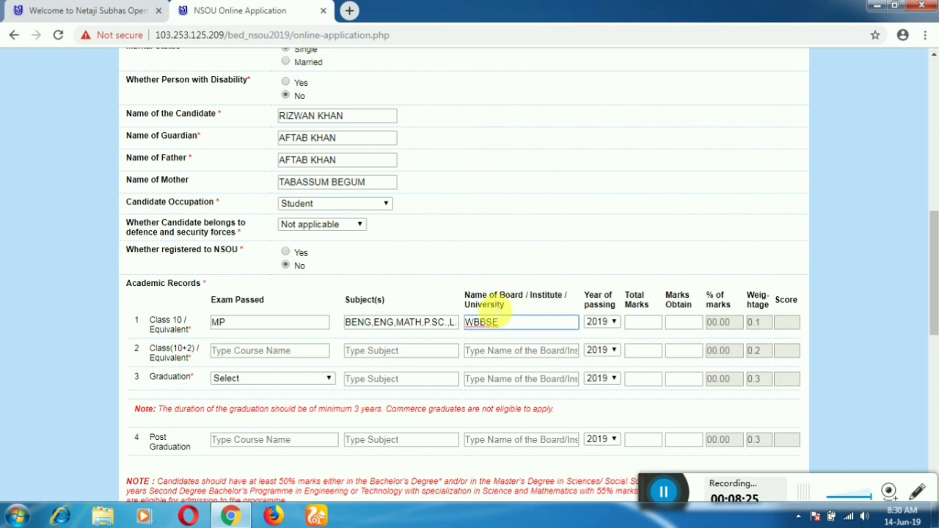
Set Class 10 passing year 2012, total marks 700 and marks obtained 520
{"action": "left_click", "coordinate": [619, 324]}
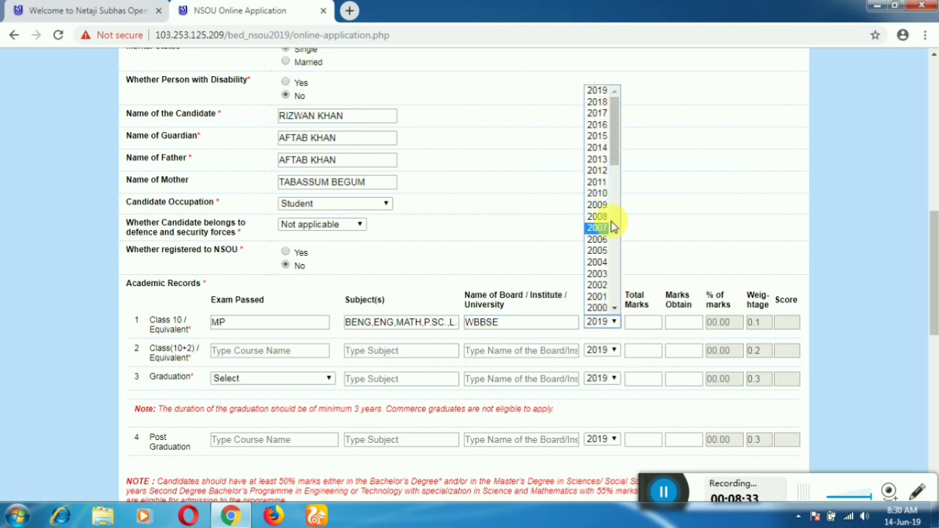
{"action": "left_click", "coordinate": [600, 171]}
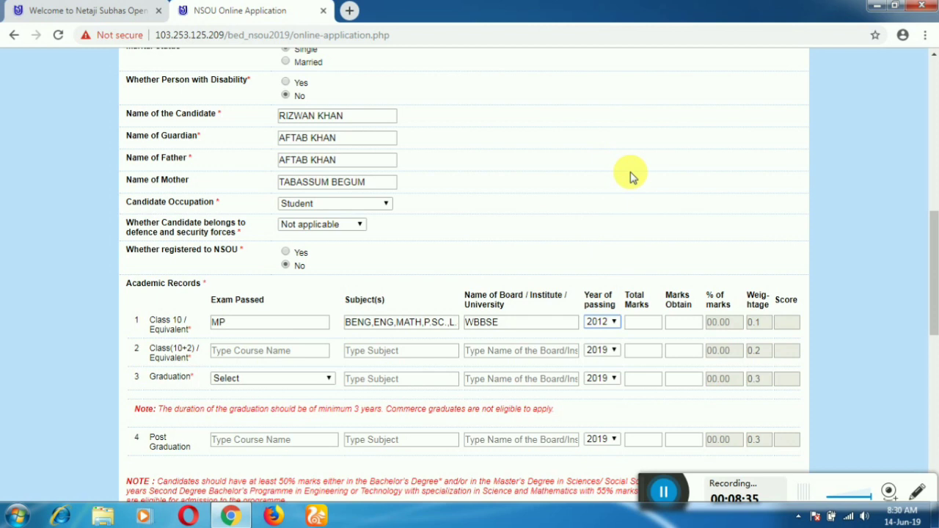
{"action": "left_click", "coordinate": [644, 326]}
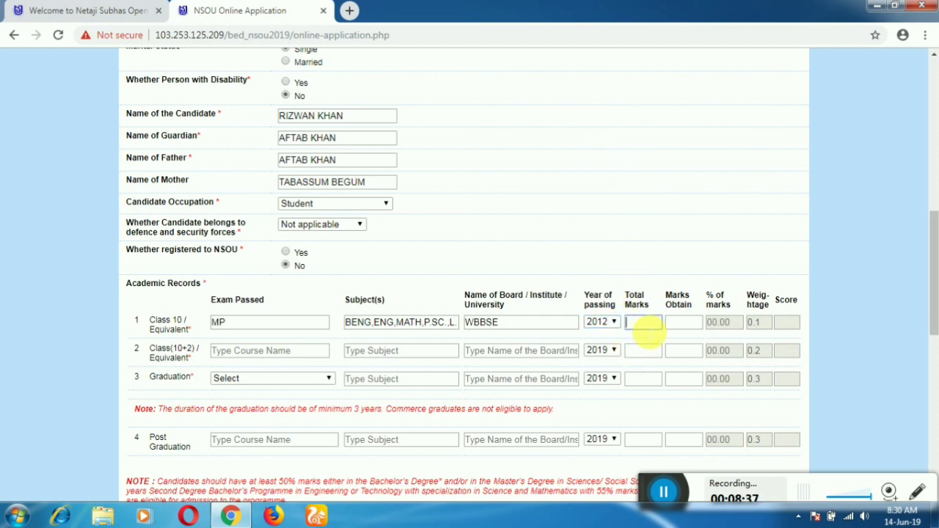
{"action": "type", "text": "700"}
{"action": "key", "text": "Tab"}
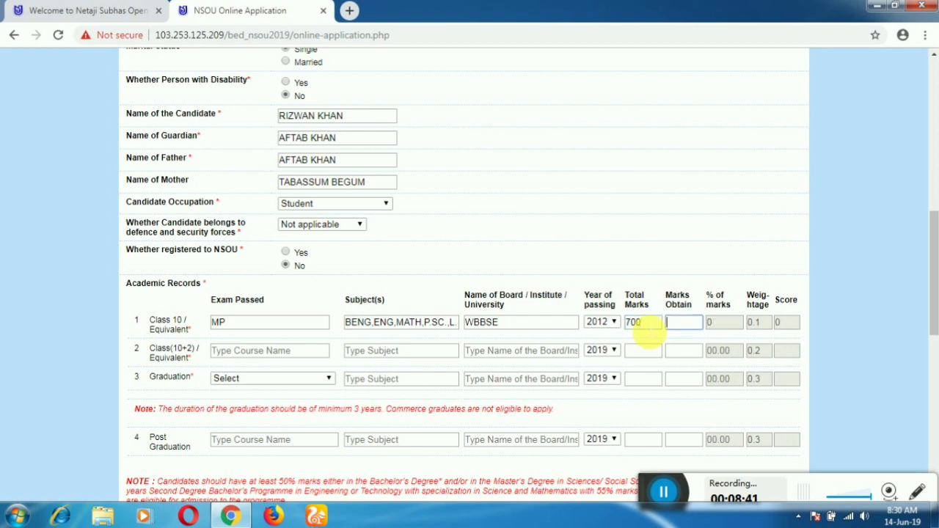
{"action": "mouse_move", "coordinate": [658, 496]}
{"action": "left_mouse_down"}
{"action": "mouse_move", "coordinate": [338, 439]}
{"action": "mouse_move", "coordinate": [503, 471]}
{"action": "mouse_move", "coordinate": [650, 480]}
{"action": "left_mouse_up"}
{"action": "left_click", "coordinate": [688, 324]}
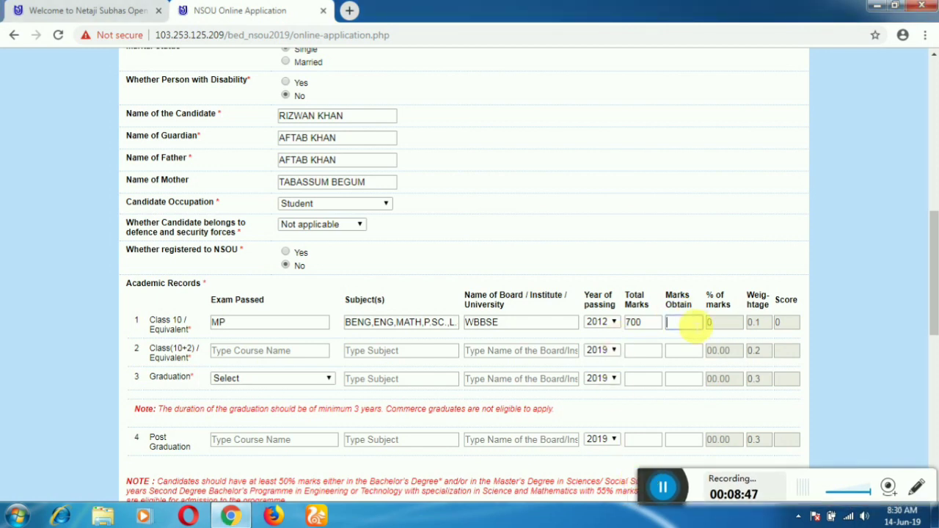
{"action": "type", "text": "520"}
{"action": "key", "text": "Tab"}
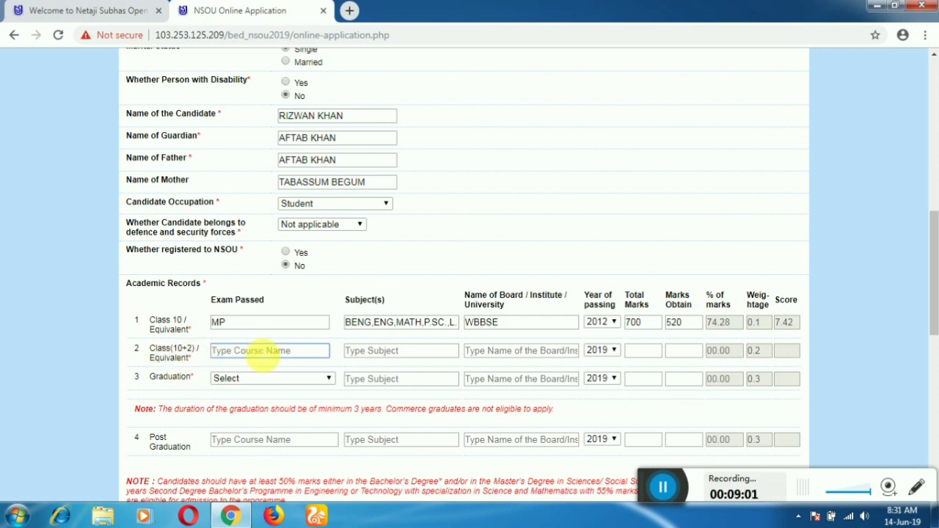
Enter Class(10+2) as HS with subjects BENG,ENG,PHIL,EDCN,GEO,HIST and board WBCHSE
{"action": "type", "text": "HS"}
{"action": "key", "text": "Tab"}
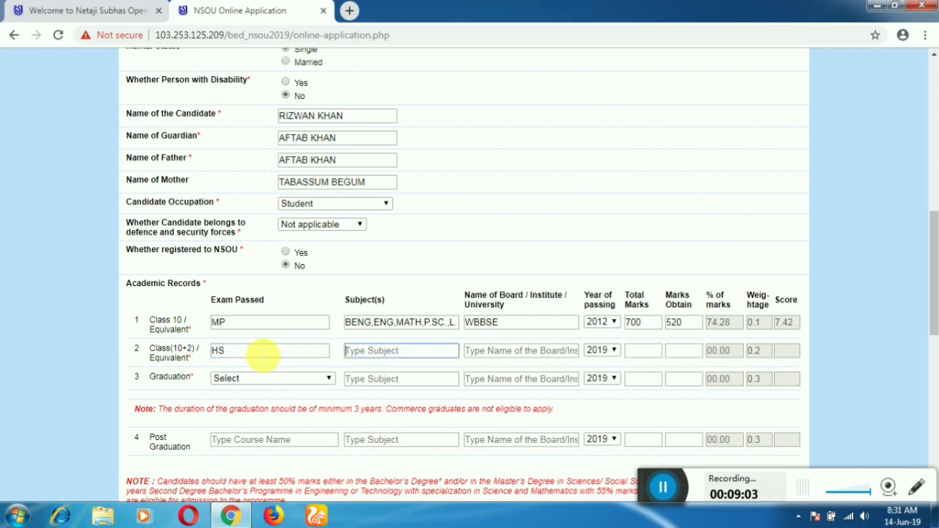
{"action": "type", "text": "BENG,ENG"}
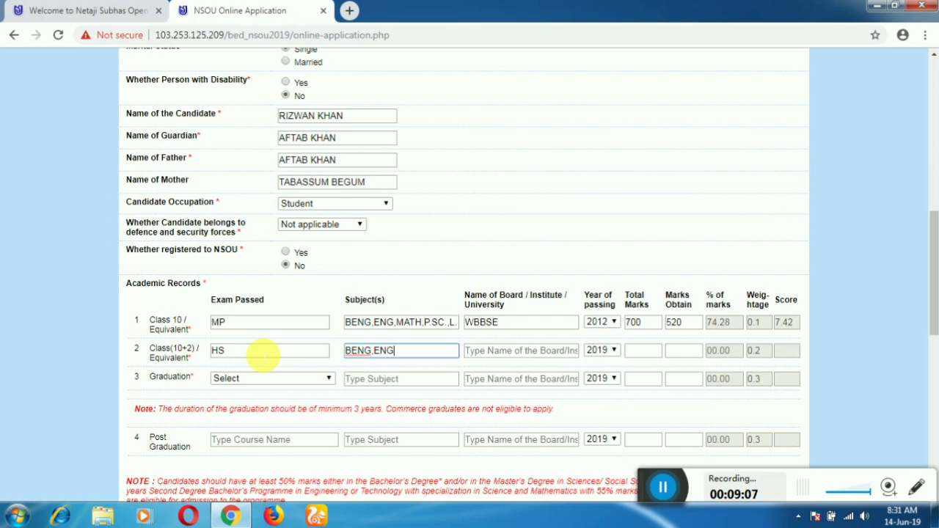
{"action": "type", "text": ",PHIL,EDCN,"}
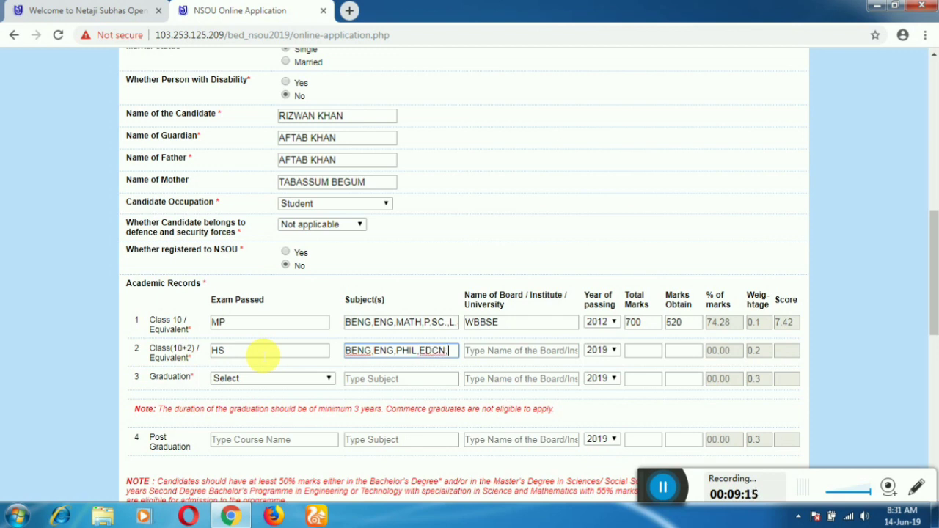
{"action": "type", "text": "GEO"}
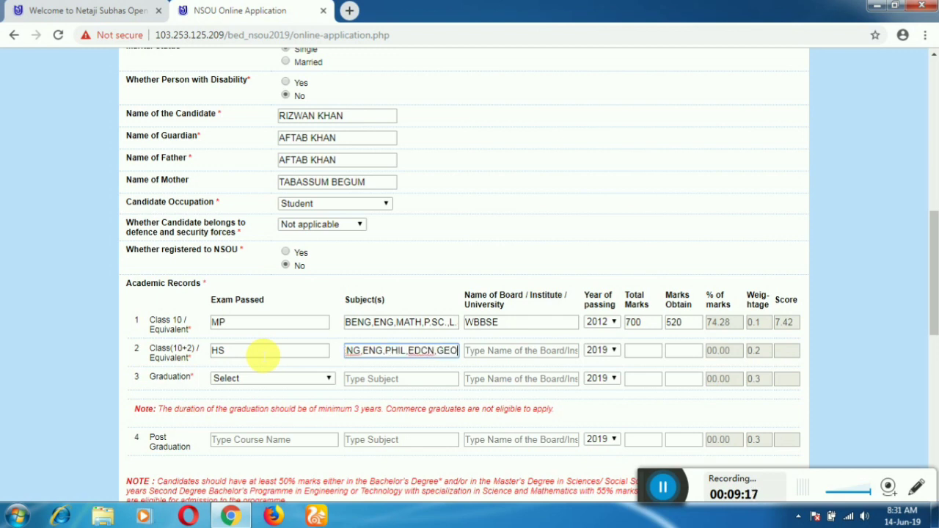
{"action": "type", "text": ",HIST"}
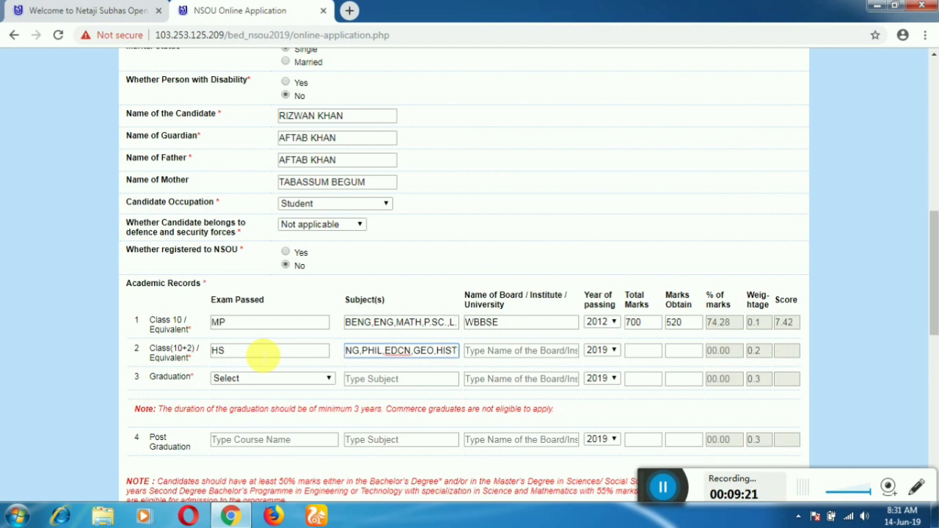
{"action": "key", "text": "Tab"}
{"action": "type", "text": "WBCH"}
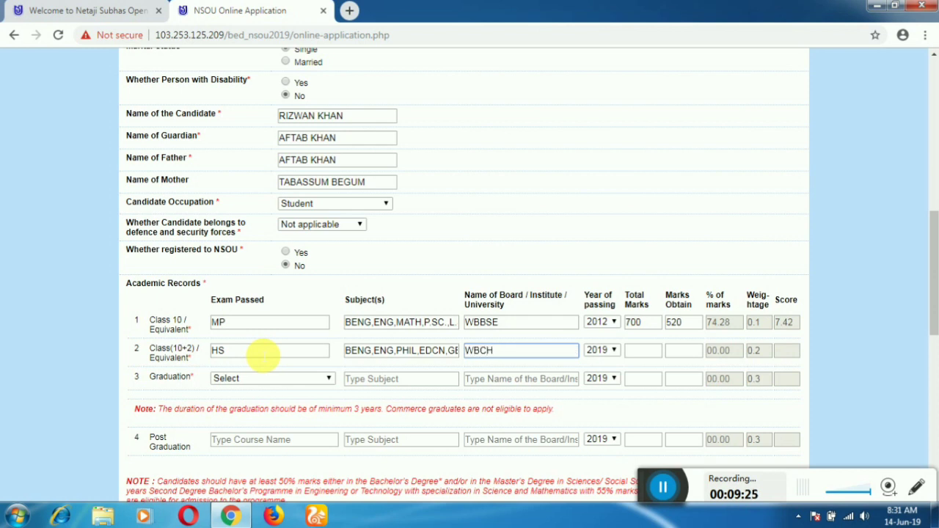
{"action": "type", "text": "SE"}
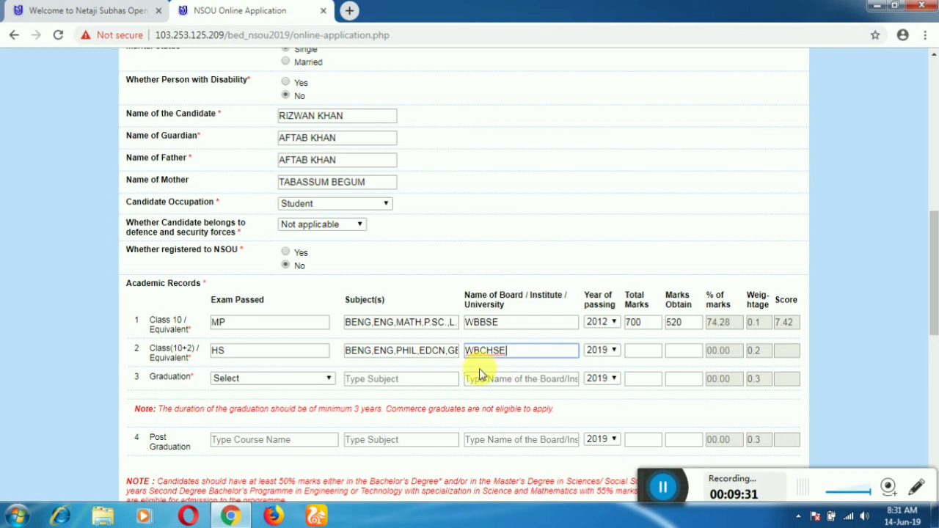
{"action": "left_click", "coordinate": [505, 352]}
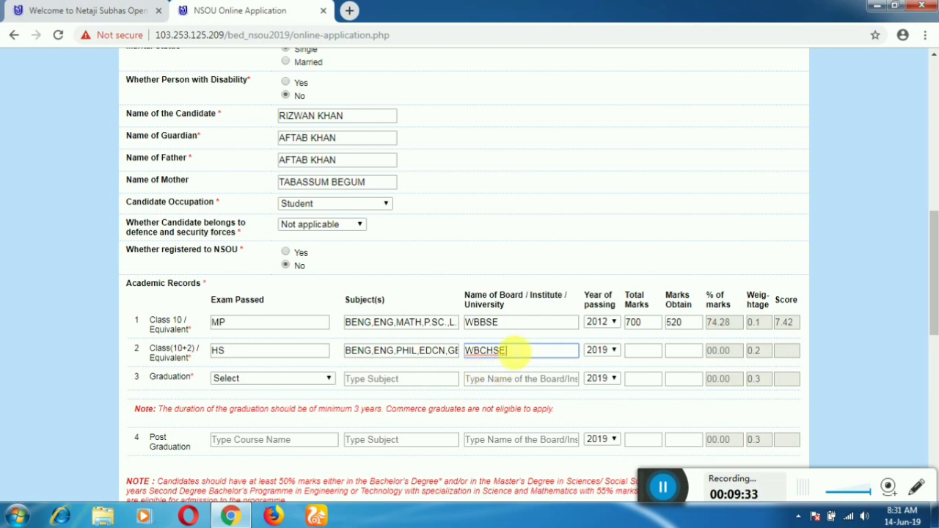
Set Class(10+2) passing year 2014, total marks 500 and marks obtained 470
{"action": "left_click", "coordinate": [612, 351]}
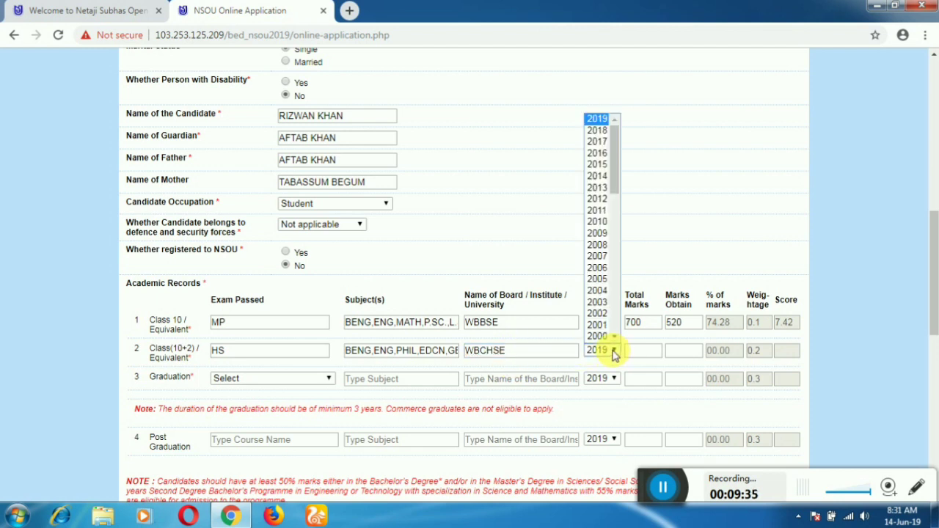
{"action": "left_click", "coordinate": [604, 182]}
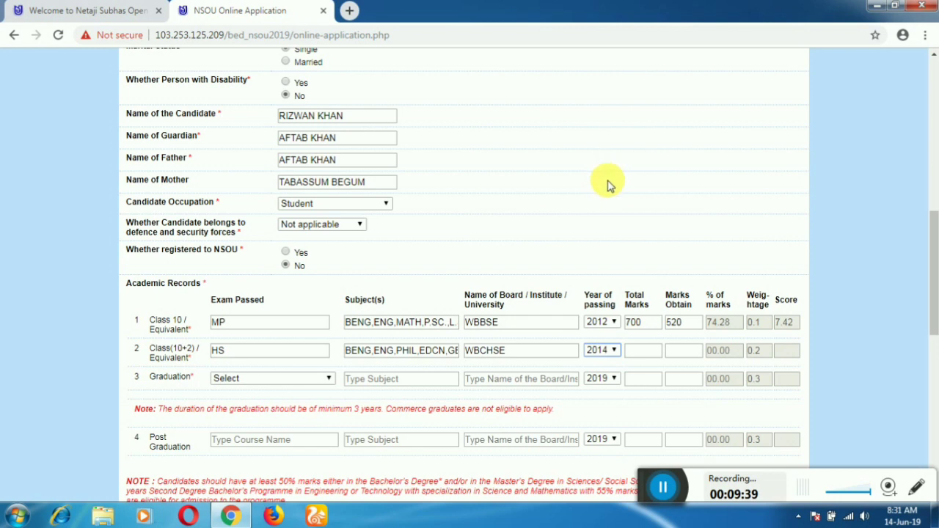
{"action": "left_click", "coordinate": [642, 355]}
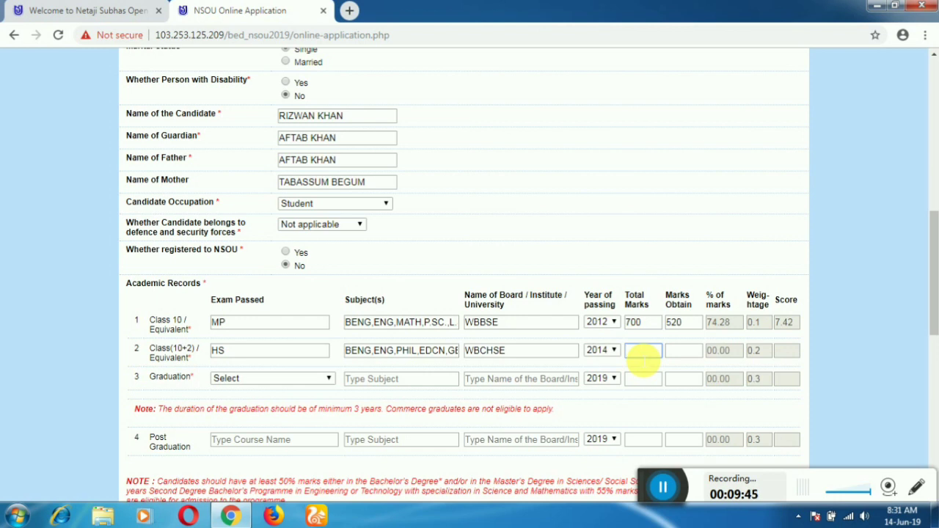
{"action": "type", "text": "500"}
{"action": "key", "text": "Tab"}
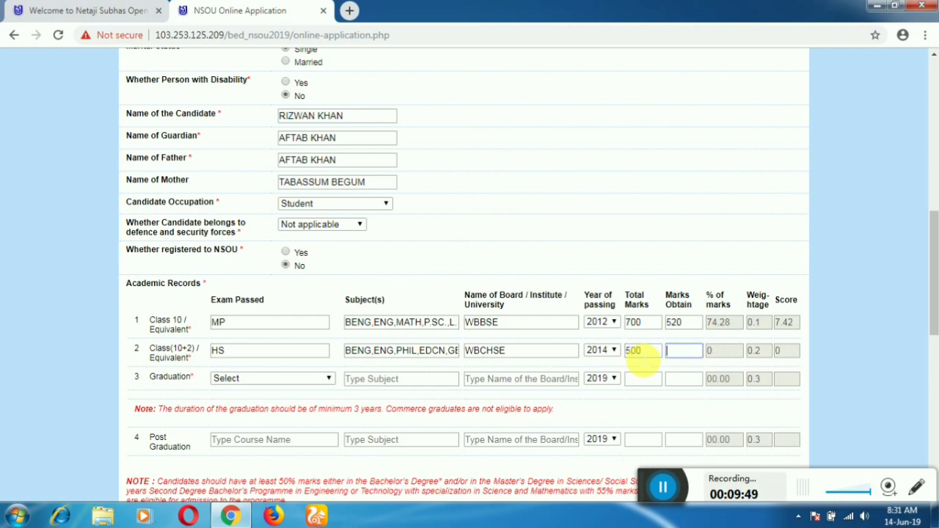
{"action": "type", "text": "470"}
{"action": "key", "text": "Tab"}
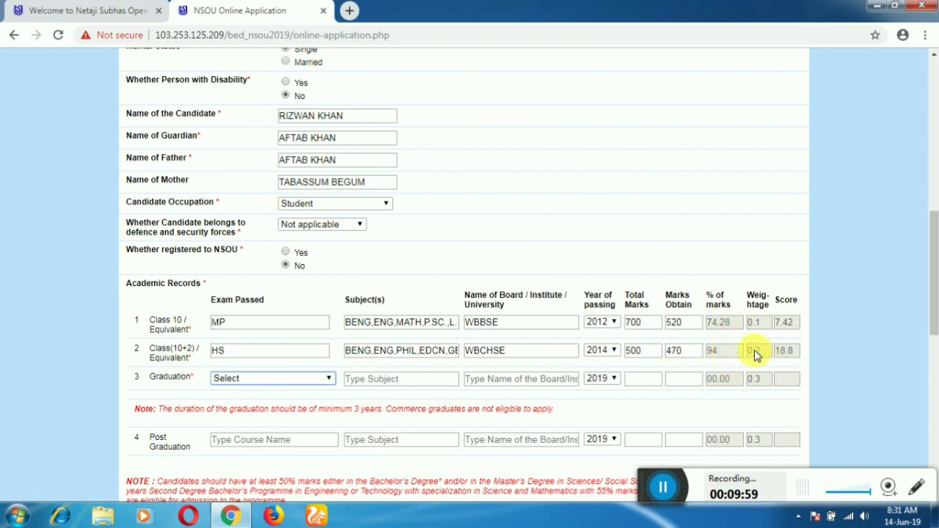
Enter Graduation as BA (HONS/ELECTIVE) in ENGLISH from UNIVERSITY OF BURDWAN
{"action": "scroll", "coordinate": [556, 340], "scroll_direction": "down", "scroll_amount": 2}
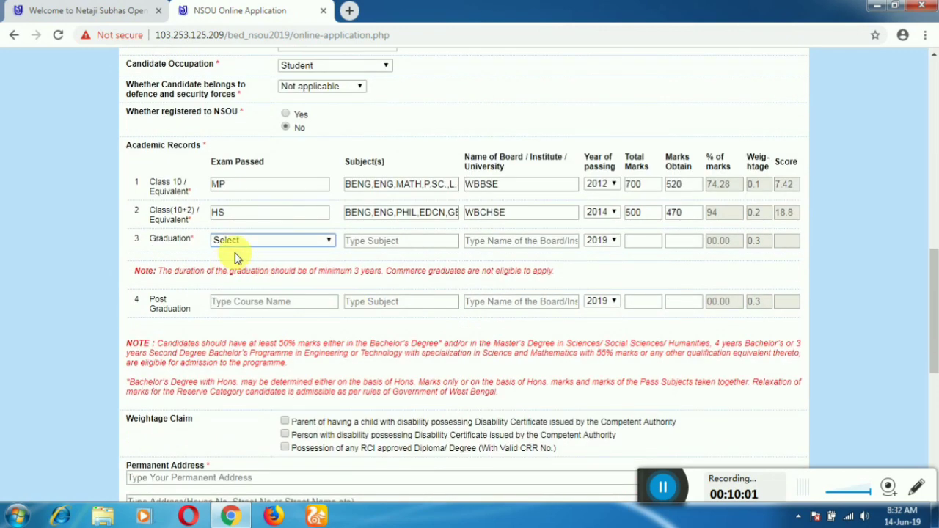
{"action": "left_click", "coordinate": [258, 242]}
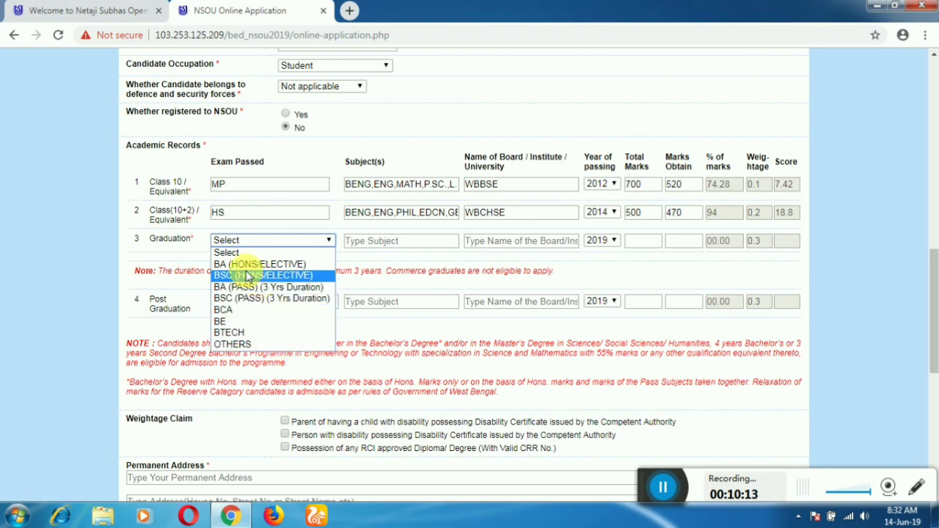
{"action": "left_click", "coordinate": [250, 264]}
{"action": "left_click", "coordinate": [386, 246]}
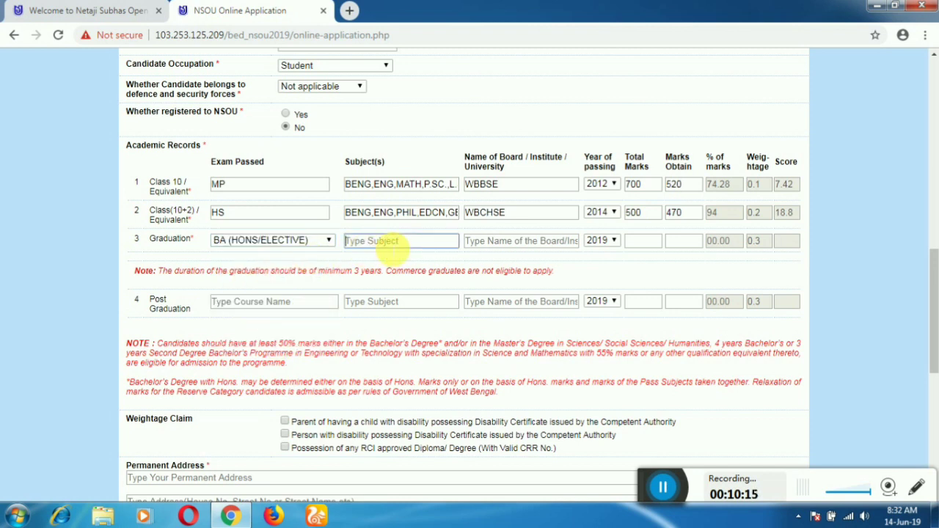
{"action": "type", "text": "ENGLIS"}
{"action": "type", "text": "H"}
{"action": "key", "text": "Tab"}
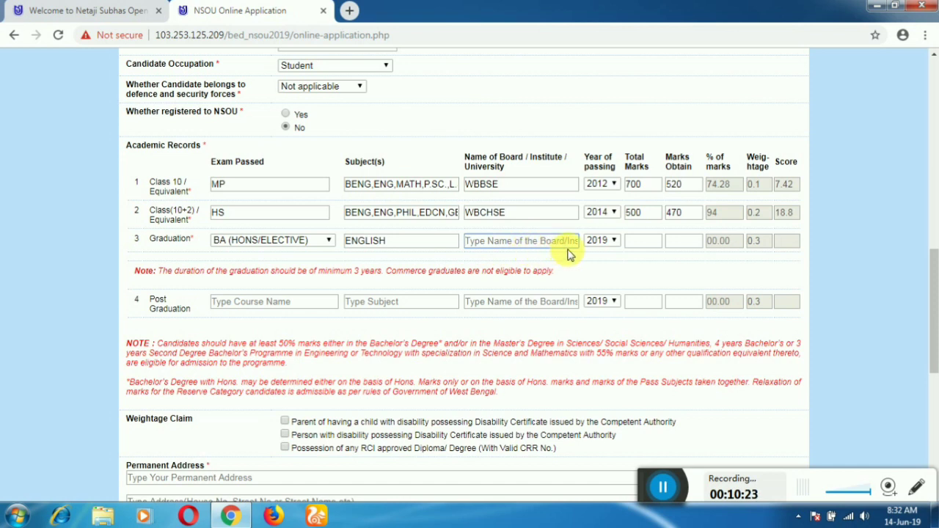
{"action": "type", "text": "BURDA"}
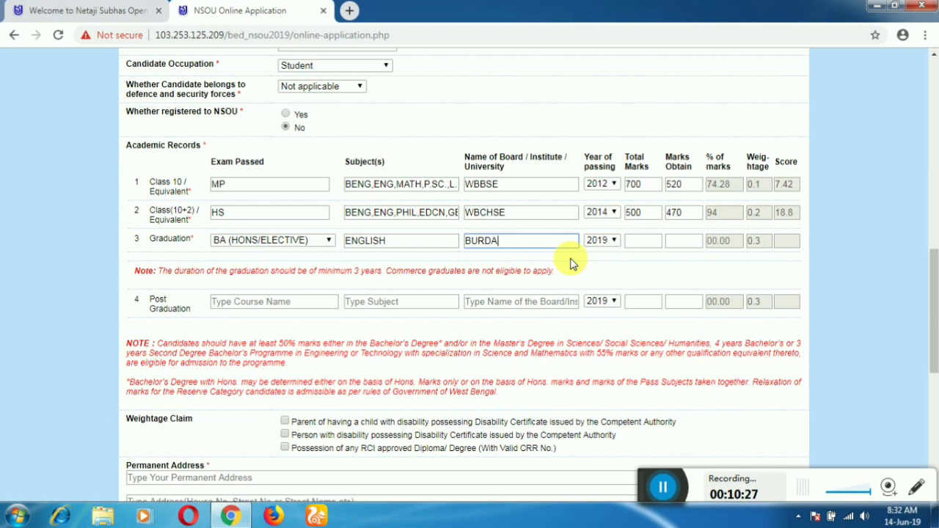
{"action": "type", "text": "NW"}
{"action": "key", "text": "BackSpace"}
{"action": "key", "text": "BackSpace"}
{"action": "key", "text": "BackSpace"}
{"action": "type", "text": "WAN UNIVERSITY"}
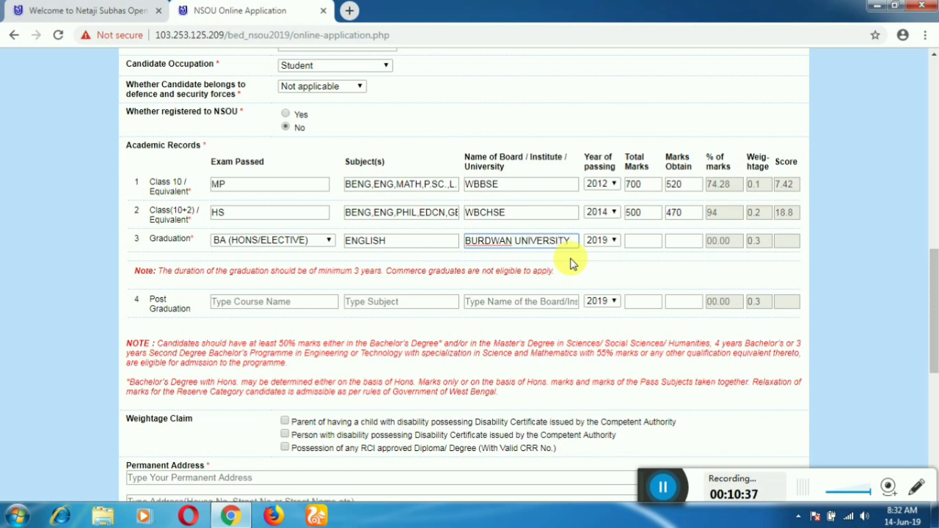
{"action": "left_click_drag", "start_coordinate": [566, 245], "coordinate": [433, 254]}
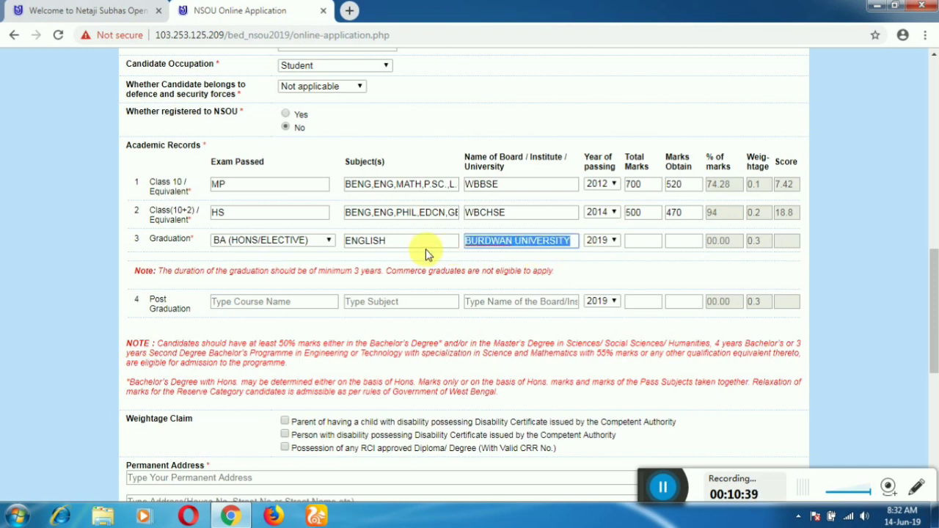
{"action": "type", "text": "UNIVE"}
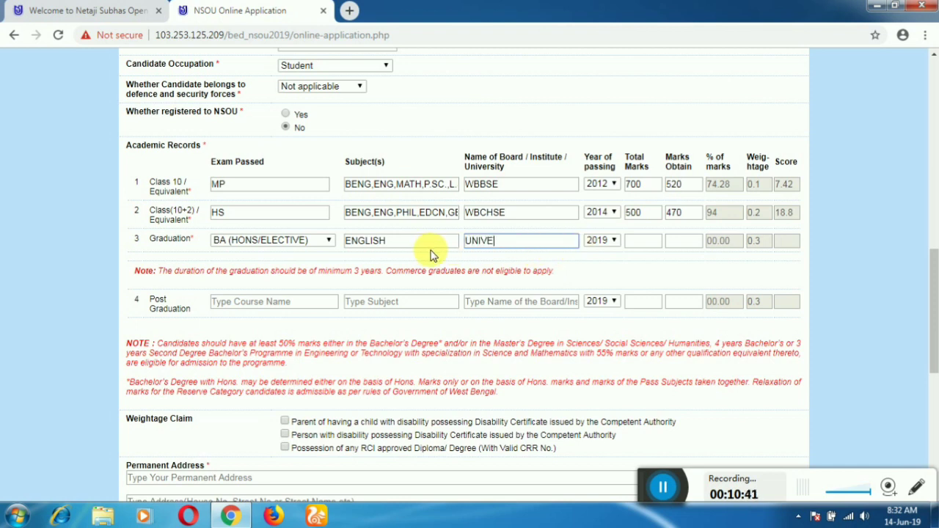
{"action": "type", "text": "RSITY OF BUR"}
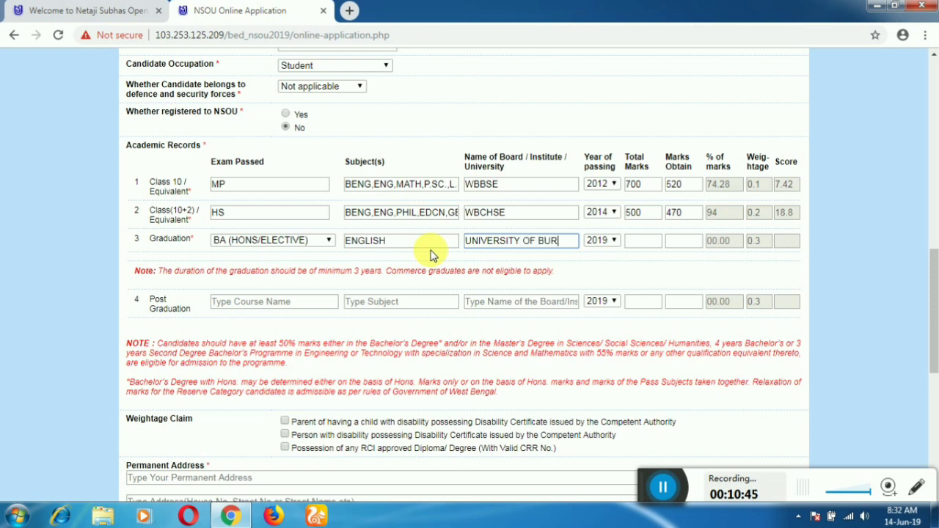
{"action": "type", "text": "DWAN"}
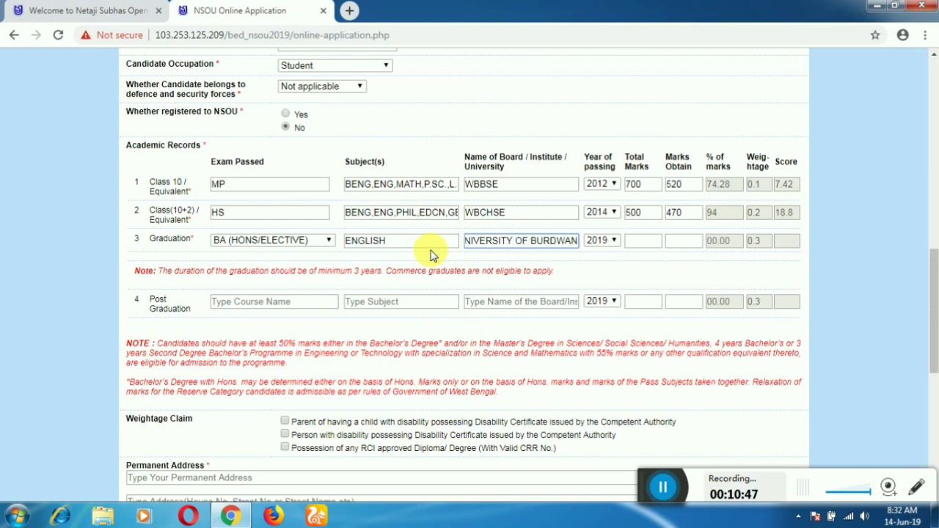
{"action": "key", "text": "Tab"}
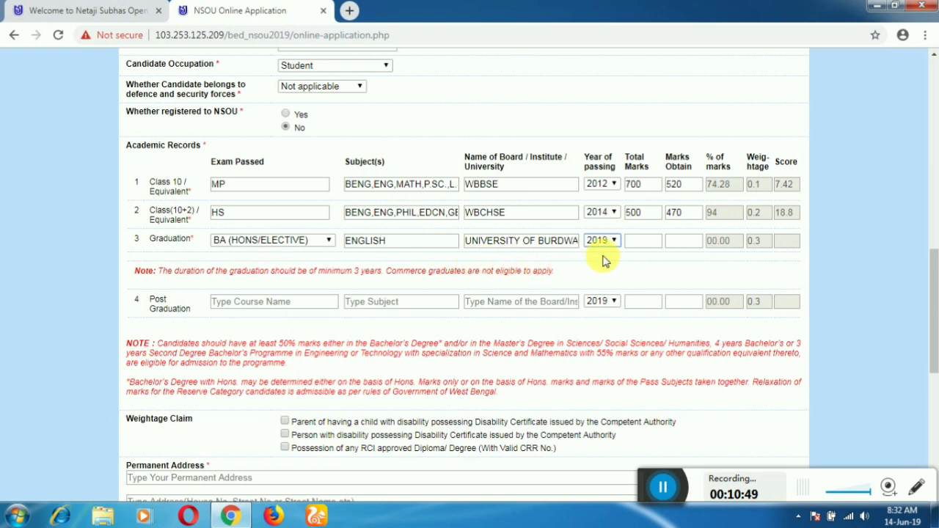
Set Graduation passing year 2017, total marks 800 and marks obtained 460
{"action": "left_click", "coordinate": [603, 241]}
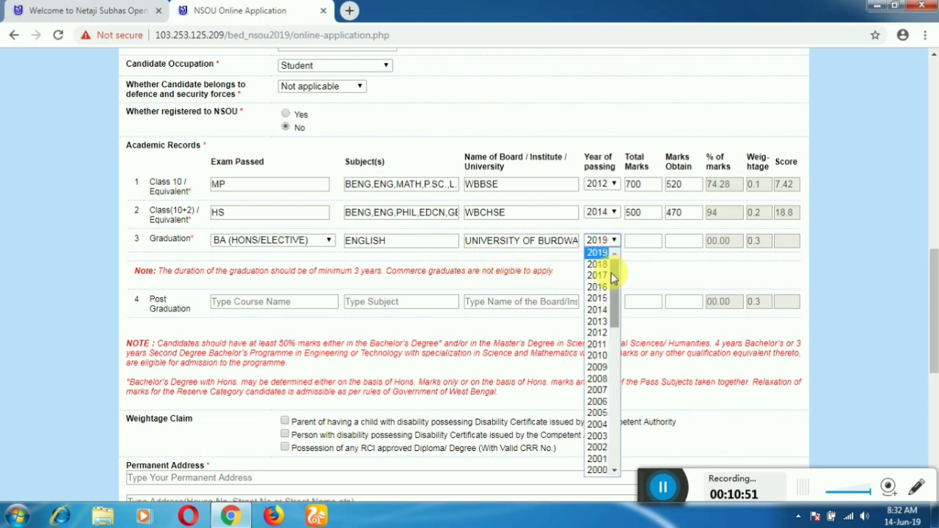
{"action": "left_click", "coordinate": [600, 275]}
{"action": "left_click", "coordinate": [644, 242]}
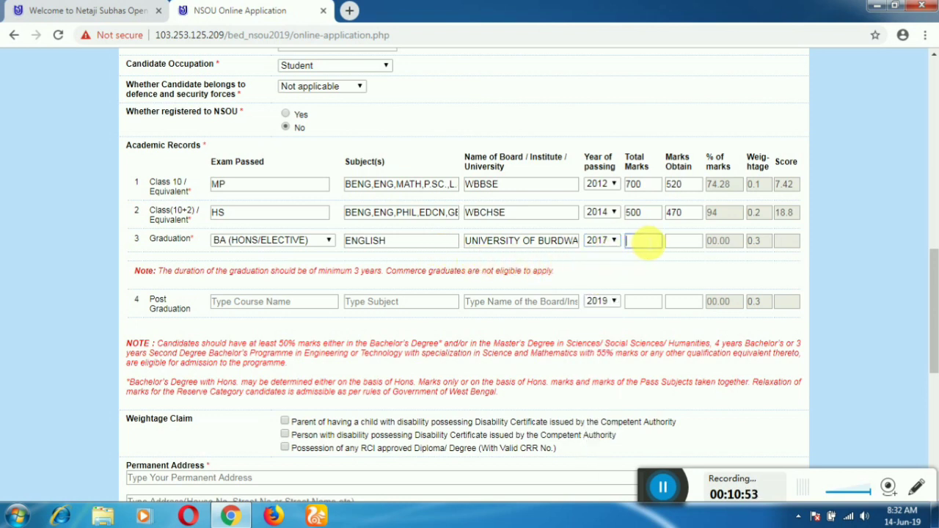
{"action": "type", "text": "800"}
{"action": "key", "text": "Tab"}
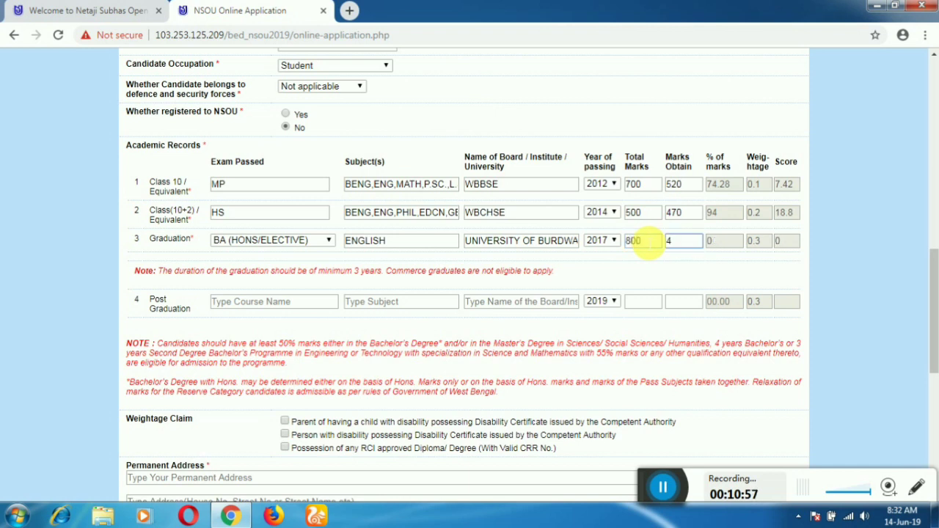
{"action": "key", "text": "Tab"}
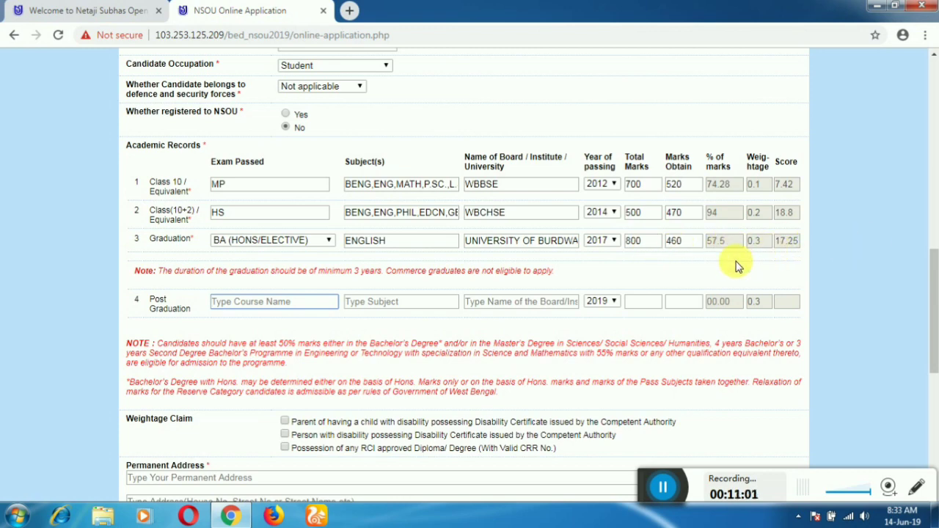
Enter Post Graduation as MA in ENGLISH, copying University of Burdwan from the Graduation row
{"action": "scroll", "coordinate": [470, 249], "scroll_direction": "down", "scroll_amount": 1}
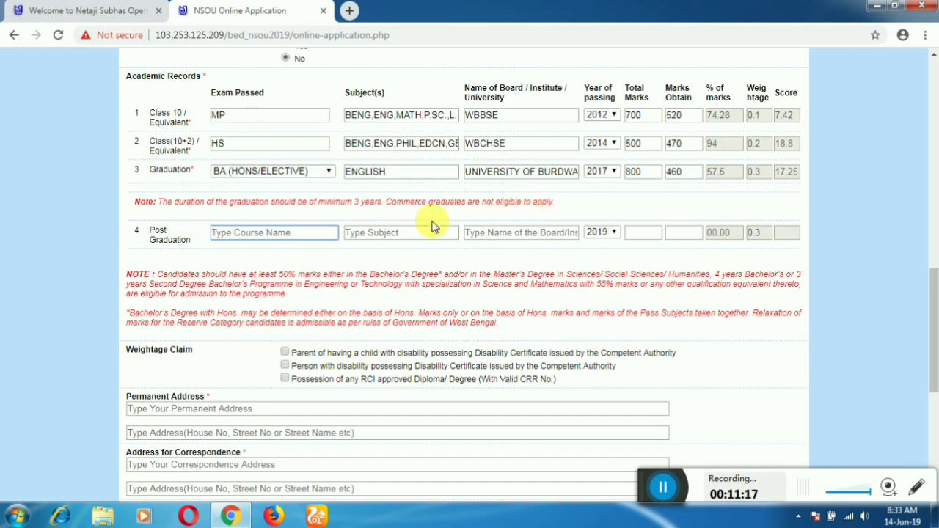
{"action": "left_click", "coordinate": [284, 233]}
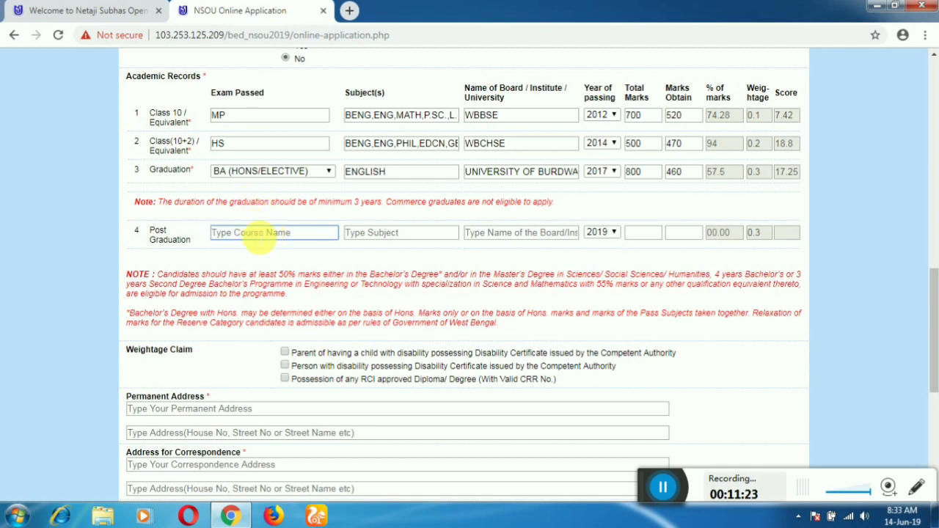
{"action": "type", "text": "MA"}
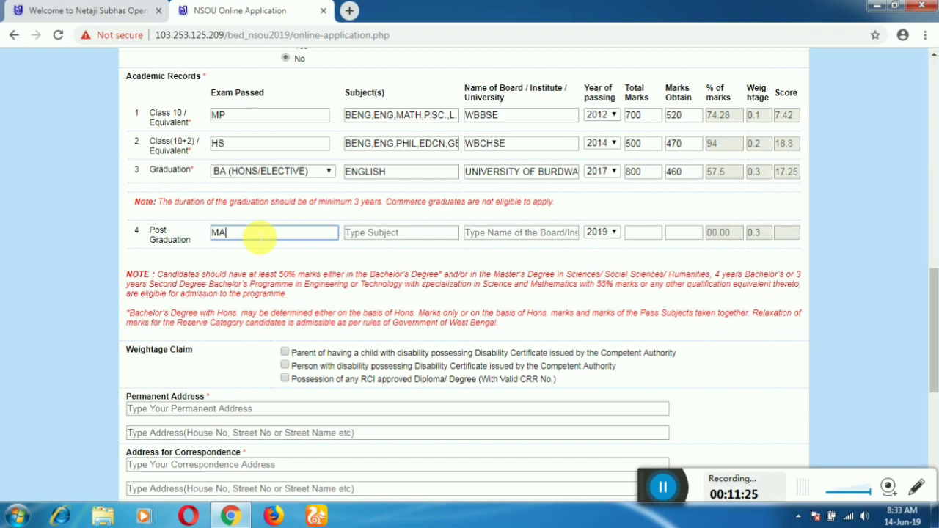
{"action": "key", "text": "Tab"}
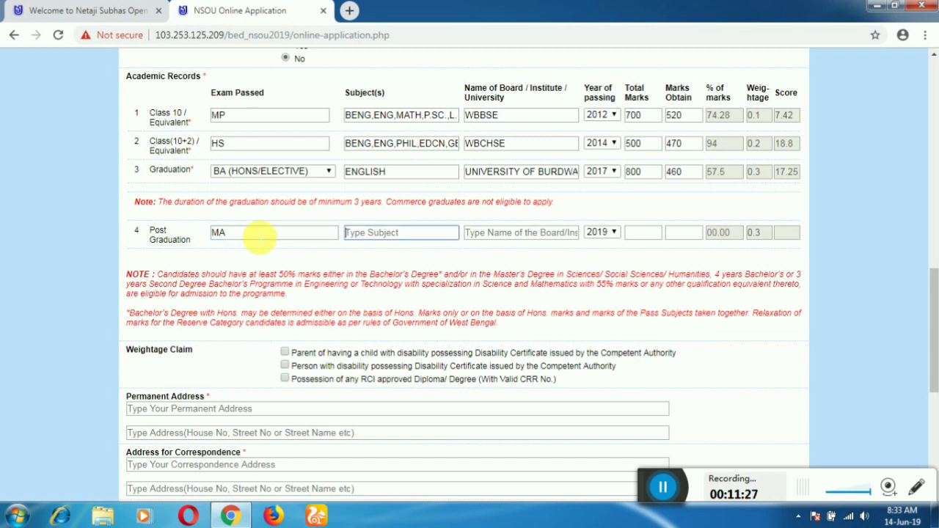
{"action": "type", "text": "ENGLISH"}
{"action": "key", "text": "Tab"}
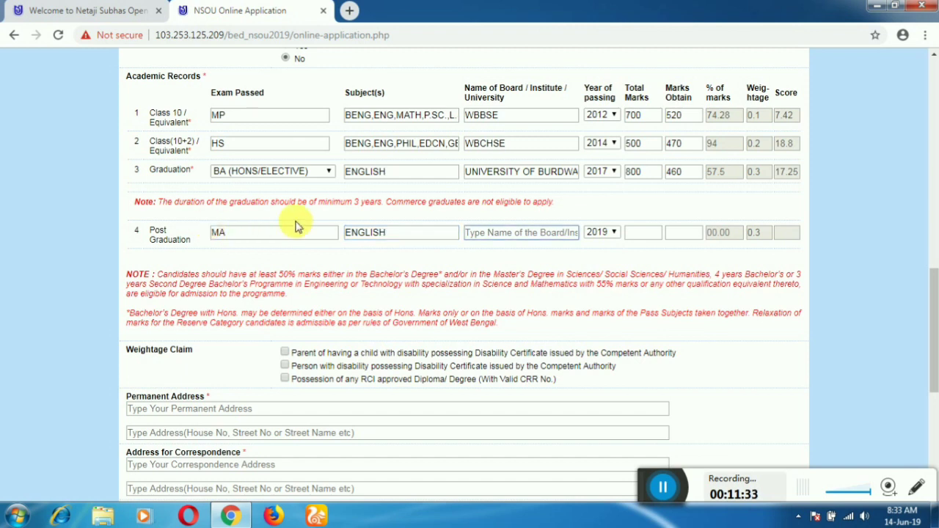
{"action": "triple_click", "coordinate": [503, 173]}
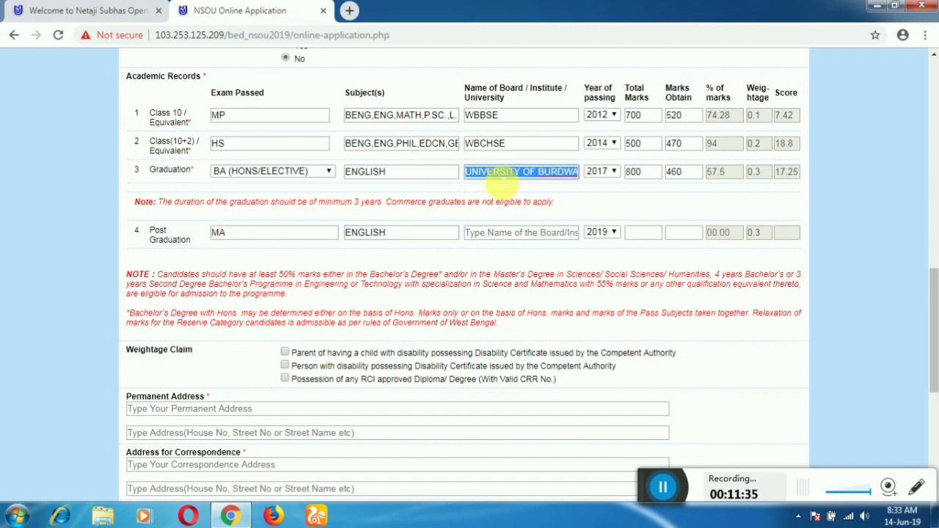
{"action": "key", "text": "ctrl+c"}
{"action": "left_click", "coordinate": [503, 233]}
{"action": "key", "text": "ctrl+v"}
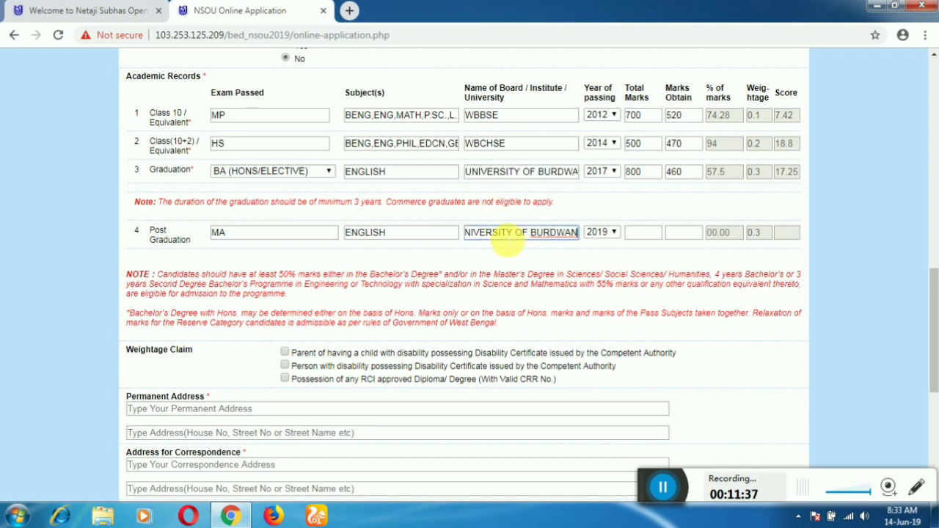
Keep 2019 as the Post Graduation passing year; enter 800 total and 560 obtained
{"action": "left_click", "coordinate": [600, 233]}
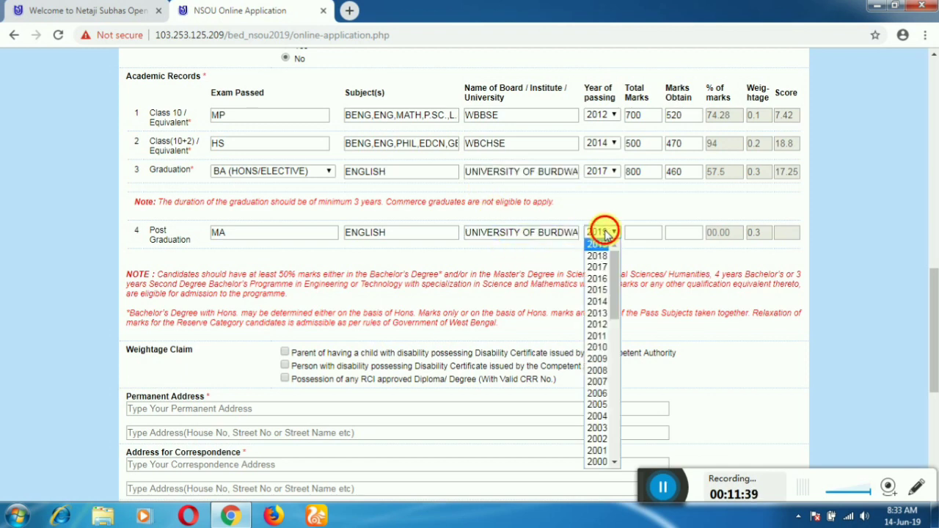
{"action": "left_click", "coordinate": [601, 232]}
{"action": "left_click", "coordinate": [649, 237]}
{"action": "type", "text": "80"}
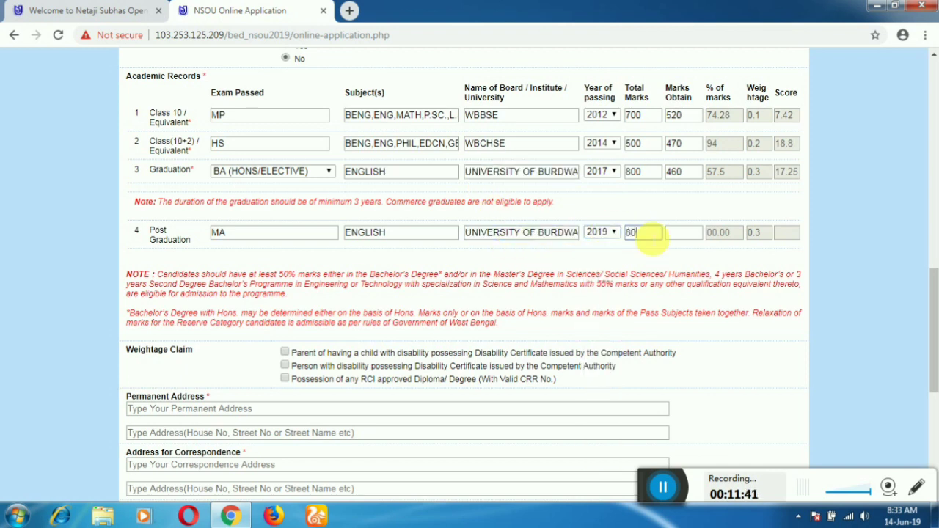
{"action": "type", "text": "0"}
{"action": "key", "text": "Tab"}
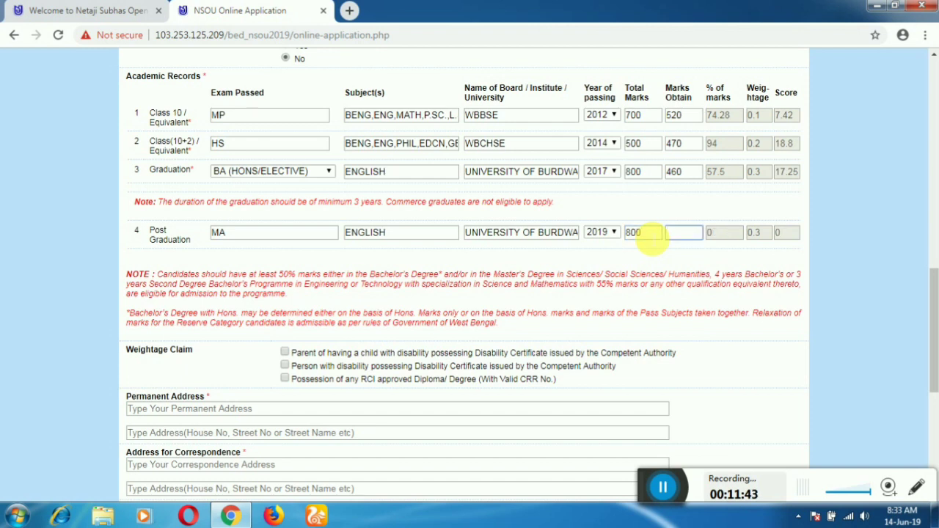
{"action": "type", "text": "560"}
{"action": "key", "text": "Tab"}
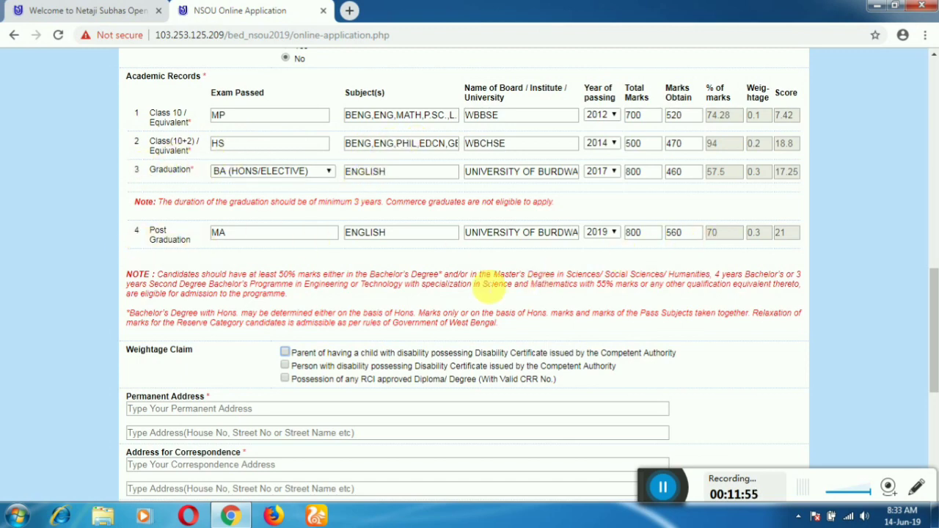
{"action": "scroll", "coordinate": [432, 279], "scroll_direction": "down", "scroll_amount": 2}
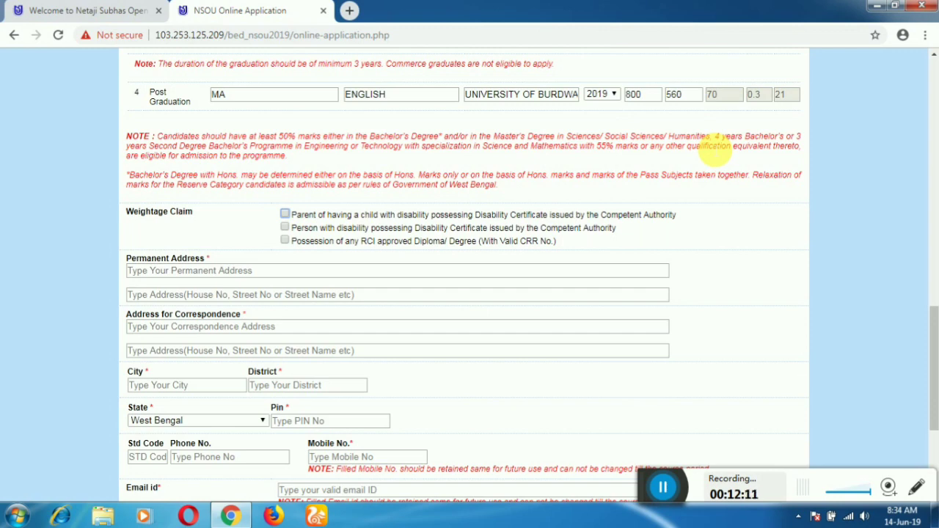
{"action": "scroll", "coordinate": [715, 143], "scroll_direction": "up", "scroll_amount": 3}
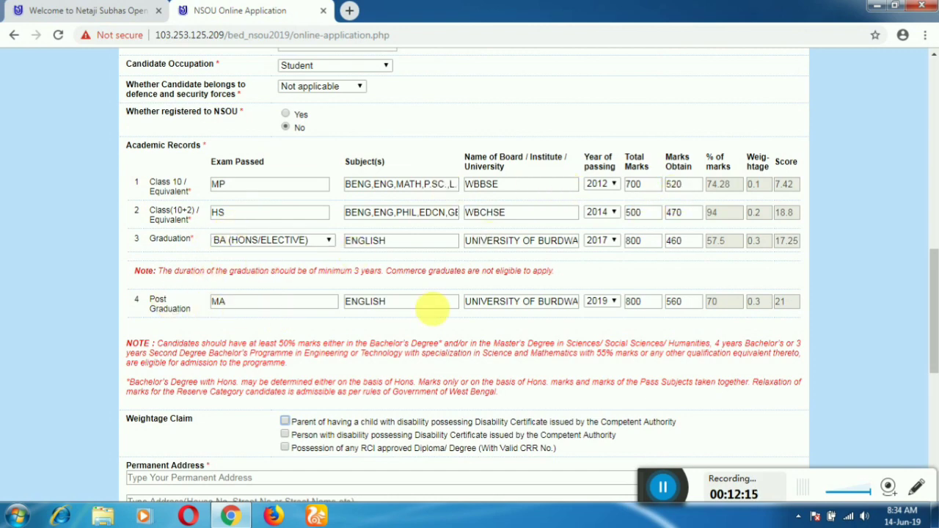
{"action": "scroll", "coordinate": [658, 327], "scroll_direction": "down", "scroll_amount": 1}
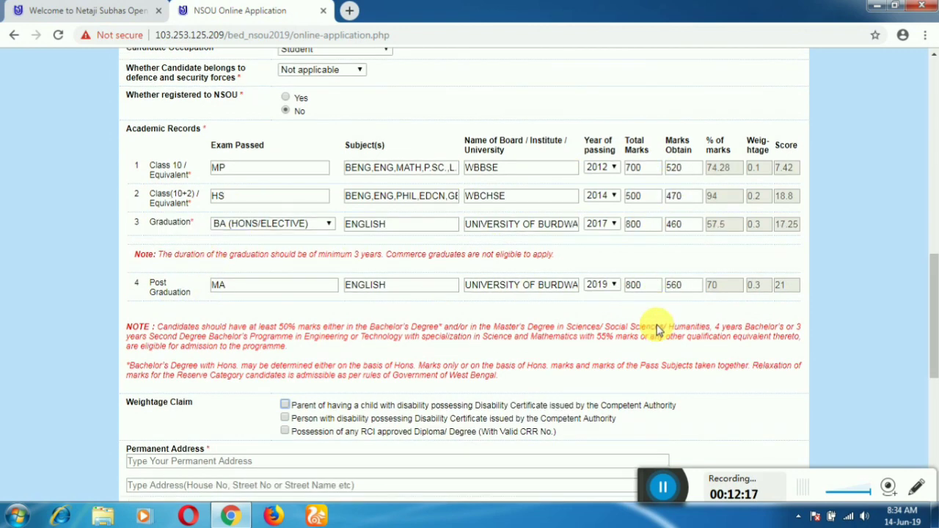
{"action": "scroll", "coordinate": [513, 317], "scroll_direction": "down", "scroll_amount": 2}
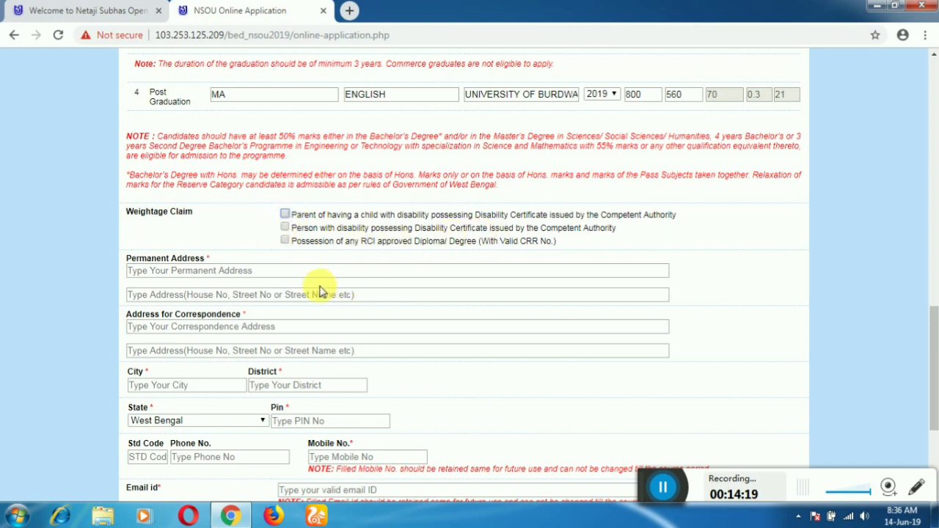
Enter the applicant's permanent address, correcting a stray letter
{"action": "left_click", "coordinate": [218, 274]}
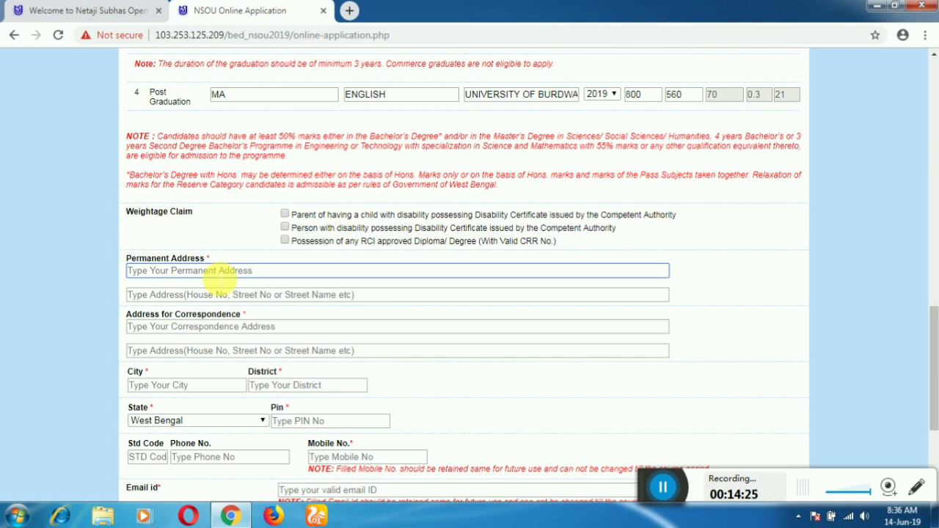
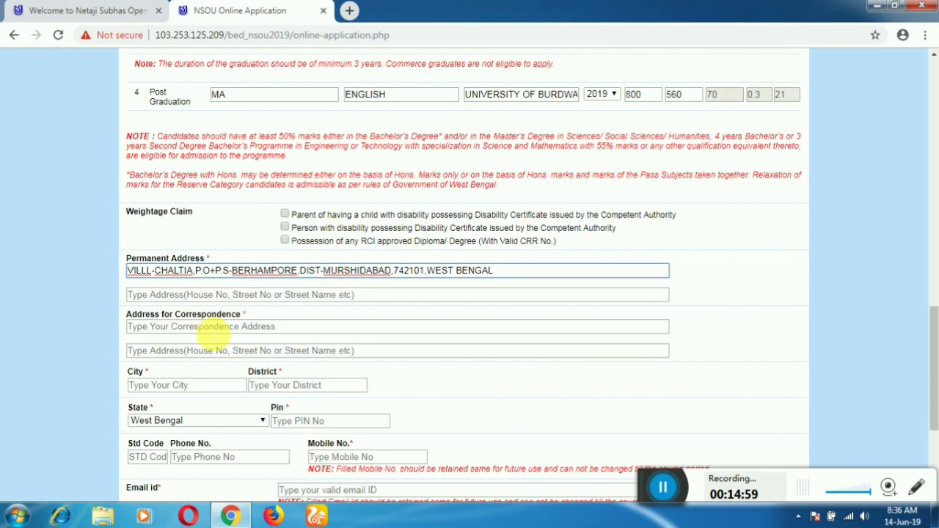
Copy the permanent address and paste it in as the Address for Correspondence
{"action": "left_click", "coordinate": [211, 330]}
{"action": "left_click_drag", "start_coordinate": [499, 273], "coordinate": [121, 277]}
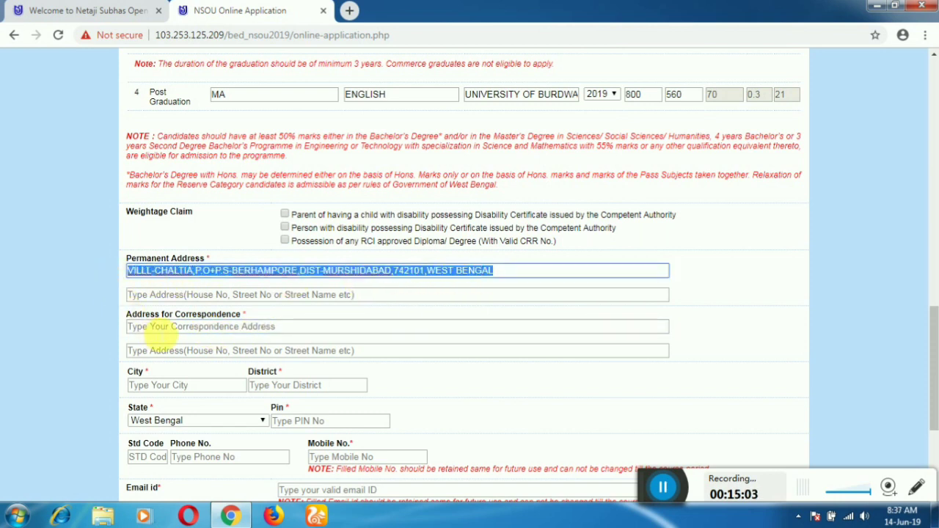
{"action": "left_click", "coordinate": [147, 327]}
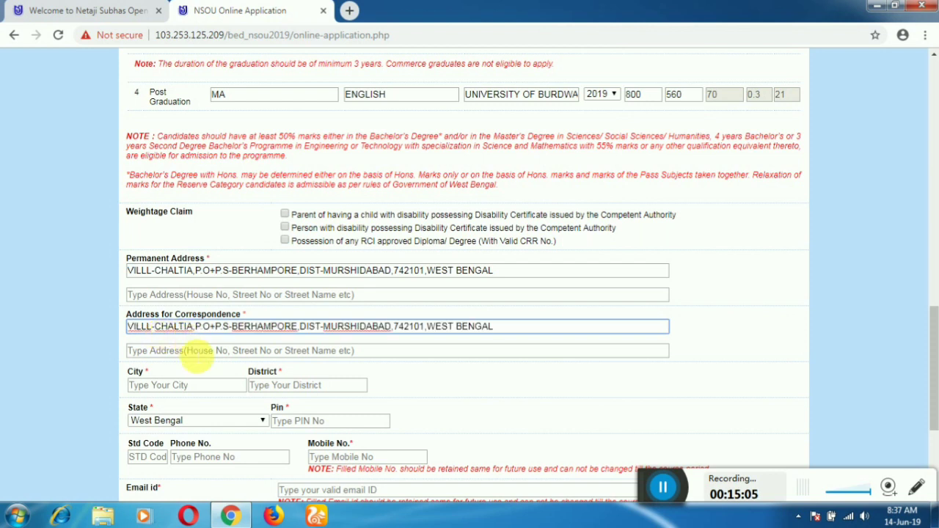
Enter the applicant's city and district, then tab past State to the PIN field
{"action": "left_click", "coordinate": [180, 388]}
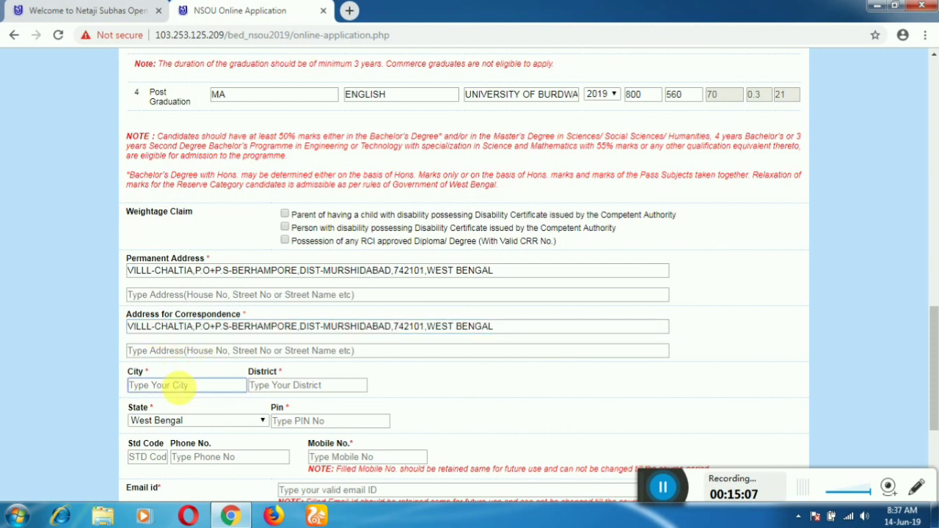
{"action": "type", "text": "MURSHIDABAD"}
{"action": "key", "text": "Tab"}
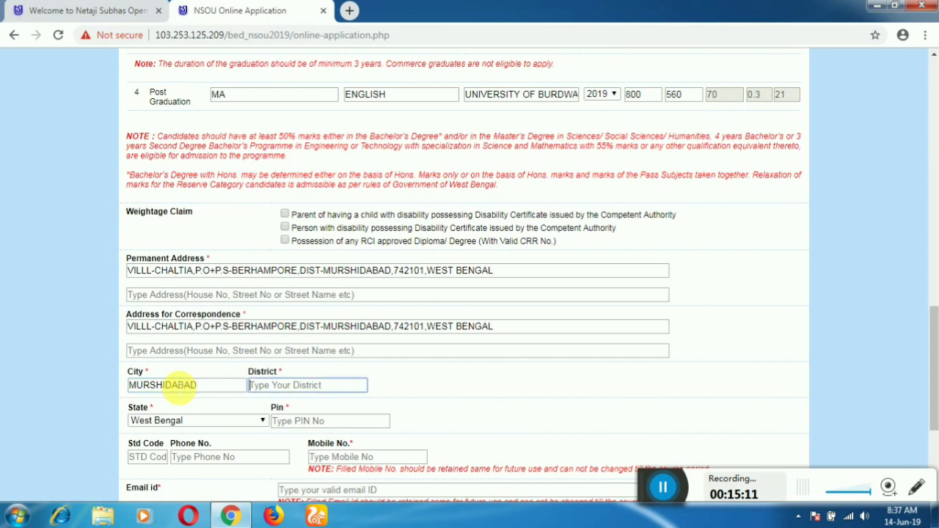
{"action": "type", "text": "MUR"}
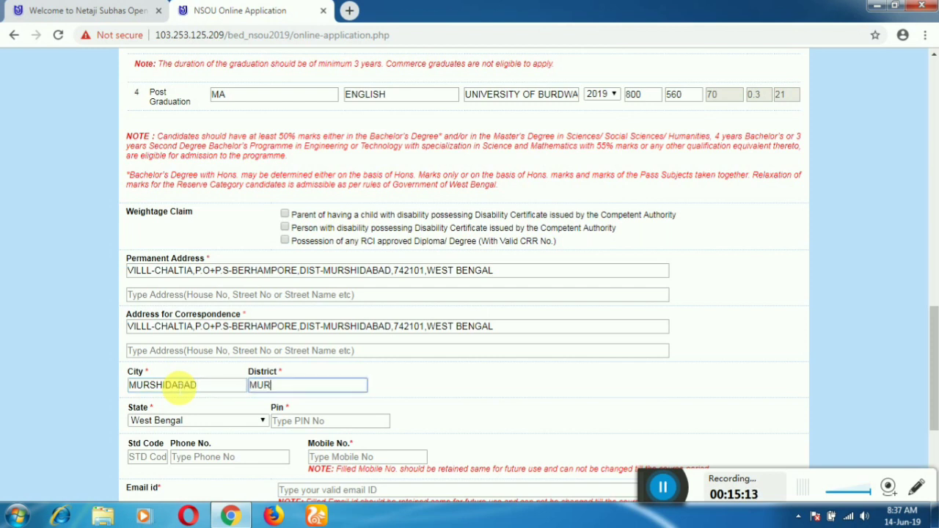
{"action": "type", "text": "SHIDABAD"}
{"action": "key", "text": "Tab"}
{"action": "key", "text": "Tab"}
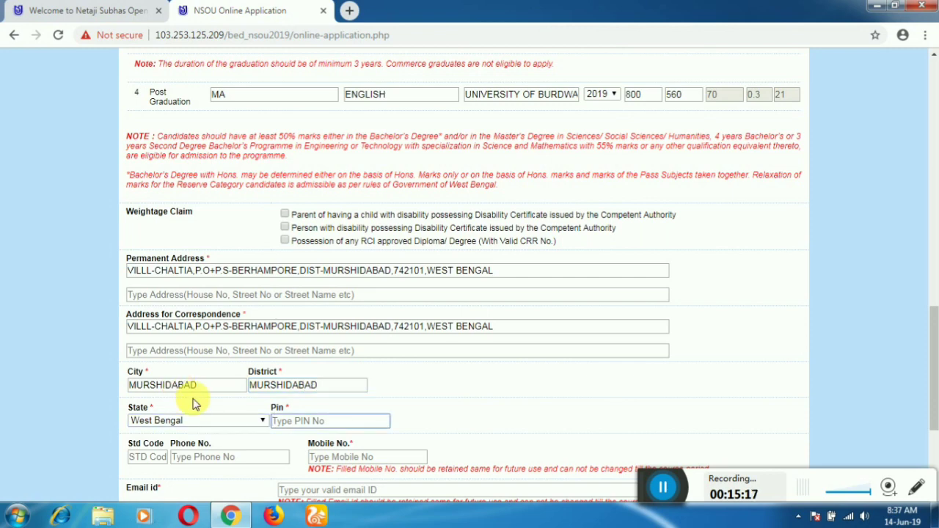
Enter the applicant's PIN code and mobile number
{"action": "type", "text": "742101"}
{"action": "scroll", "coordinate": [195, 402], "scroll_direction": "down", "scroll_amount": 3}
{"action": "key", "text": "Tab"}
{"action": "key", "text": "Tab"}
{"action": "key", "text": "Tab"}
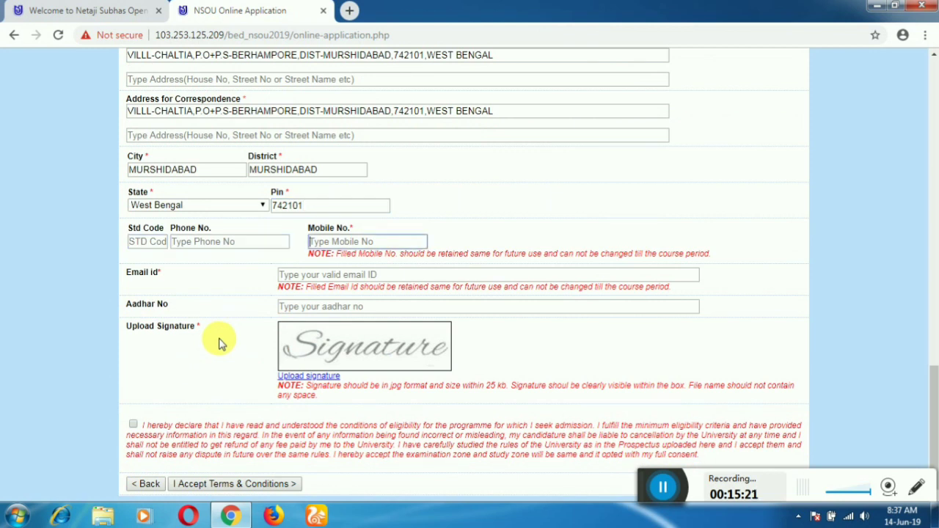
{"action": "key", "text": "Tab"}
{"action": "left_click", "coordinate": [346, 243]}
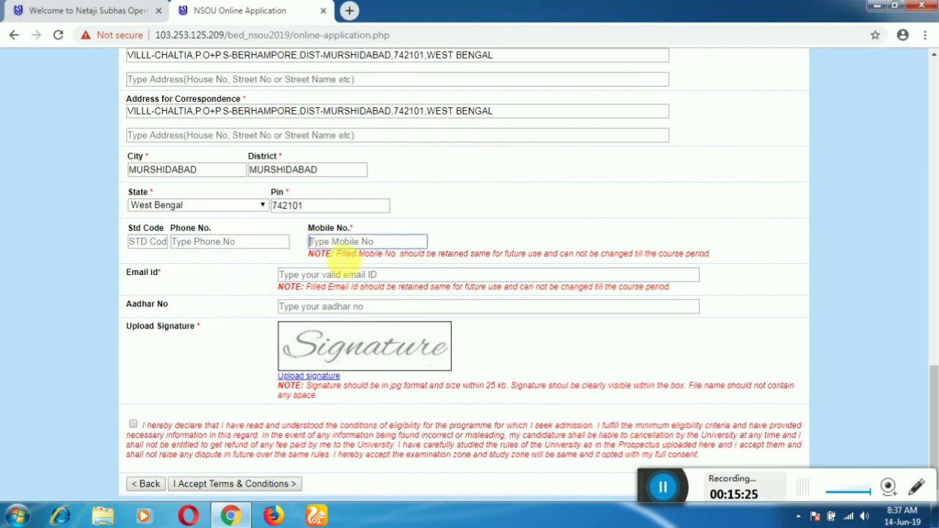
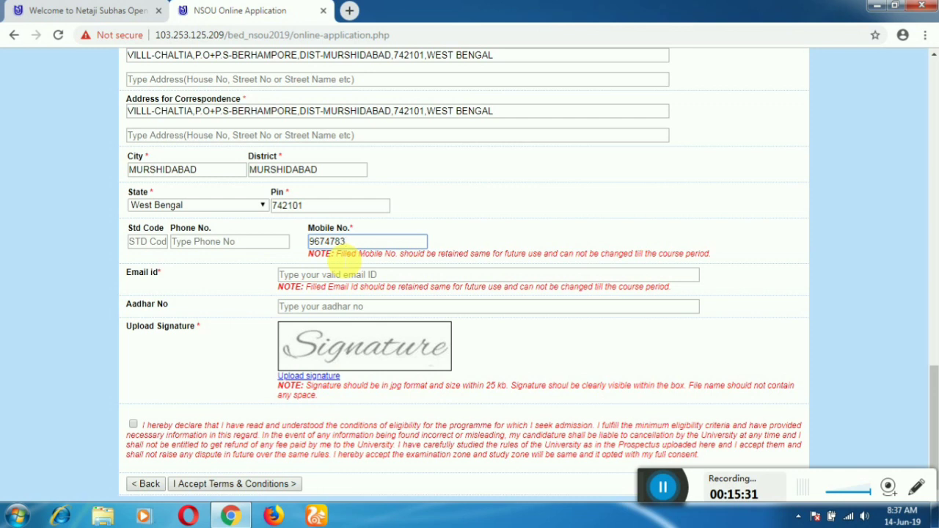
Fill in the applicant's e-mail address and Aadhaar number
{"action": "left_click", "coordinate": [340, 277]}
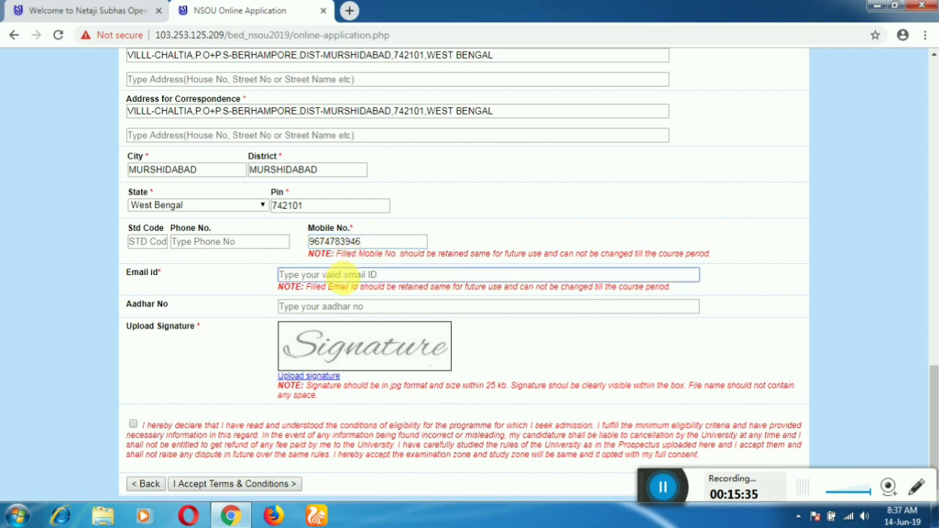
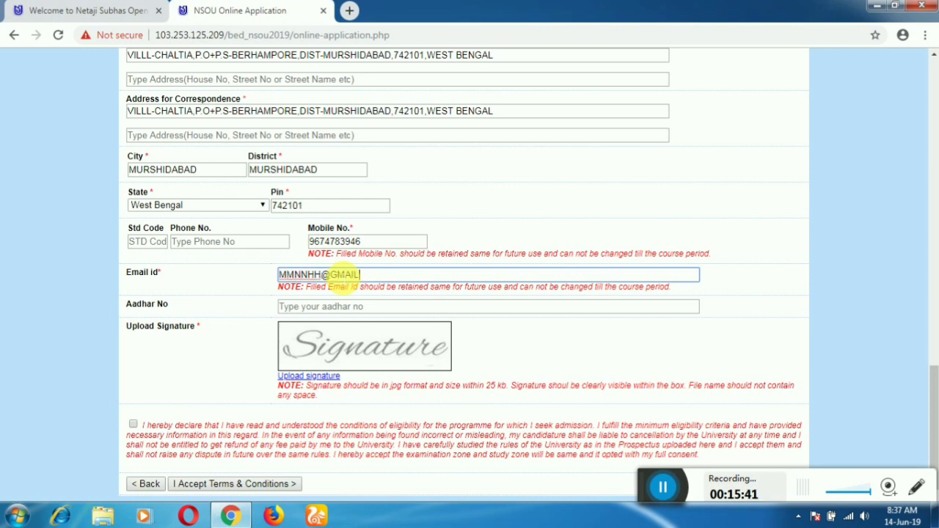
{"action": "left_click", "coordinate": [339, 308]}
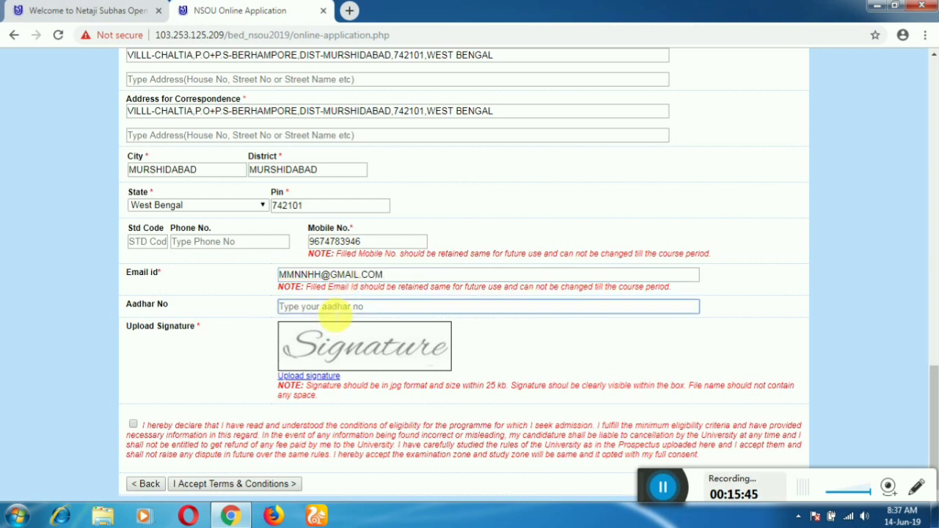
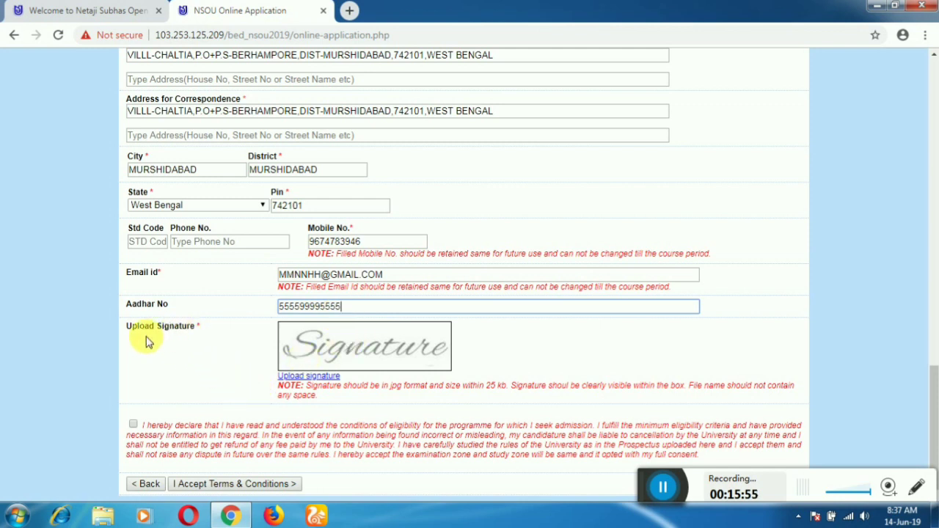
Upload the Signature image file and tick the eligibility declaration checkbox
{"action": "left_click", "coordinate": [305, 378]}
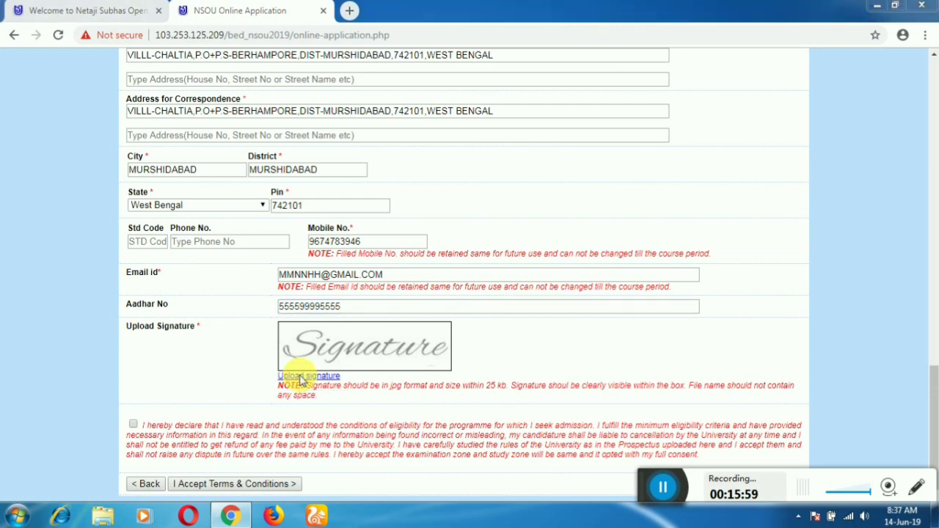
{"action": "left_click", "coordinate": [263, 126]}
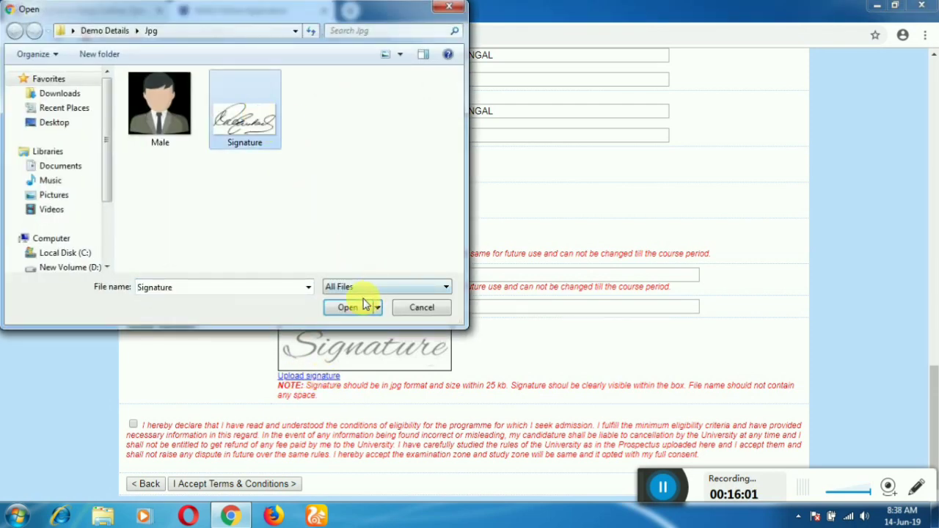
{"action": "left_click", "coordinate": [359, 305]}
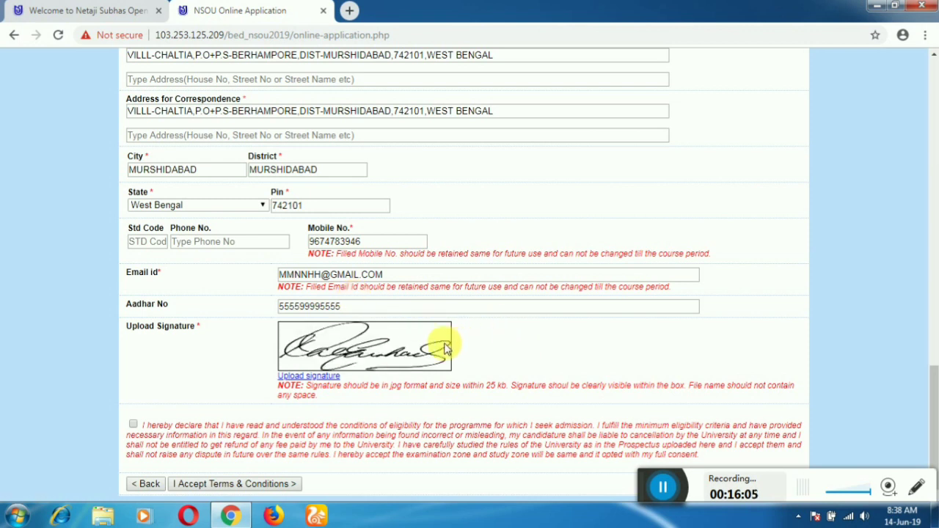
{"action": "left_click", "coordinate": [133, 426]}
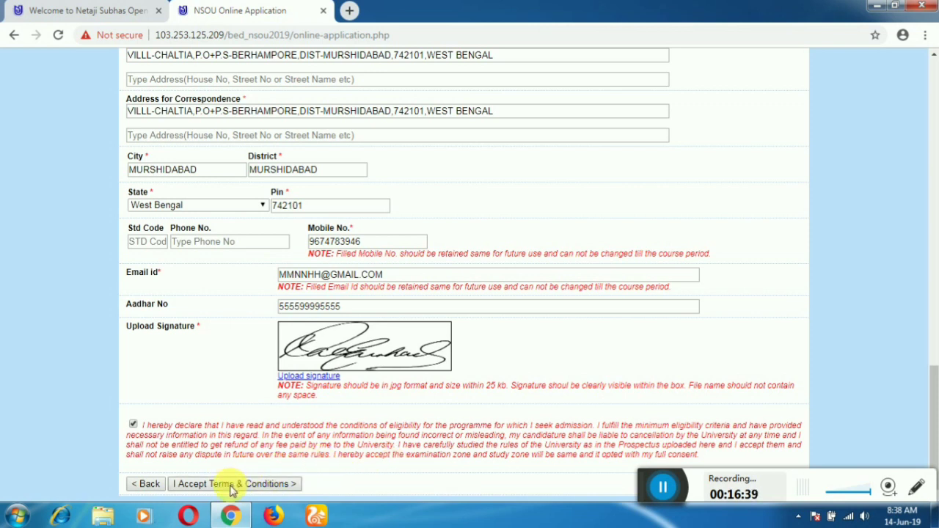
Attempt submission, then correct the exam names to MADHYAMIK and HIGHER SECONDARY
{"action": "left_click", "coordinate": [232, 486]}
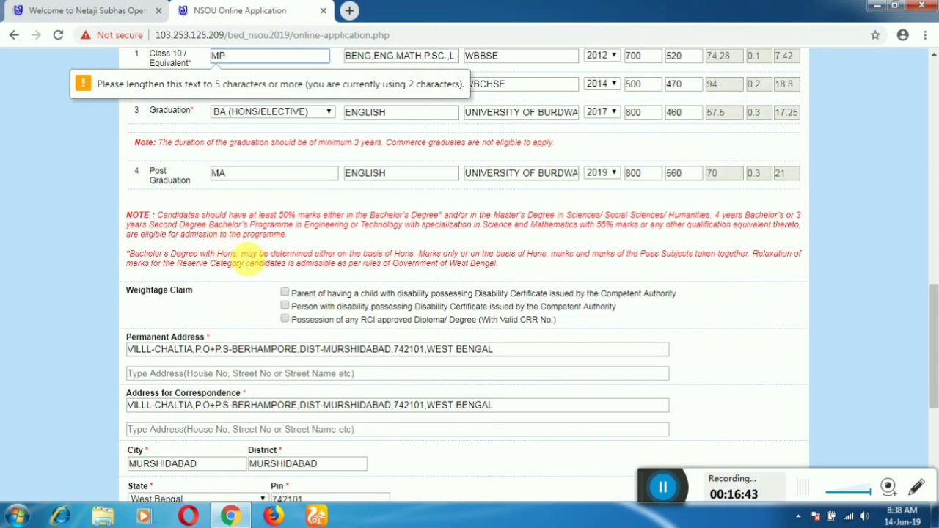
{"action": "scroll", "coordinate": [478, 185], "scroll_direction": "up", "scroll_amount": 4}
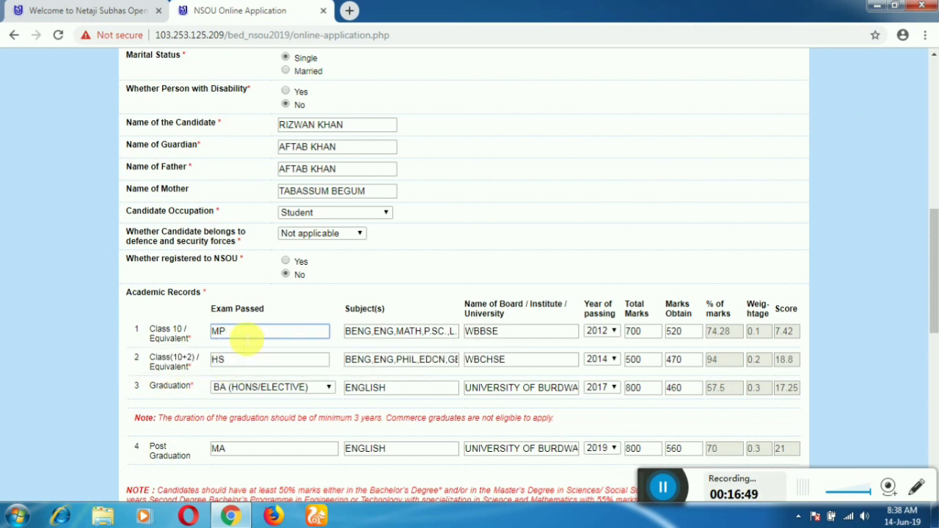
{"action": "type", "text": "ADHYAMIK"}
{"action": "left_click", "coordinate": [242, 359]}
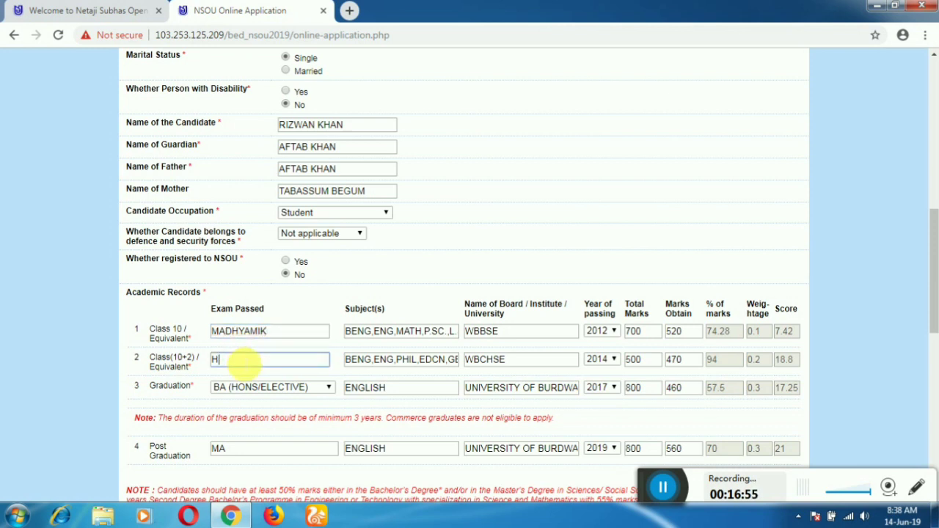
{"action": "type", "text": "IGHER SECONDARY"}
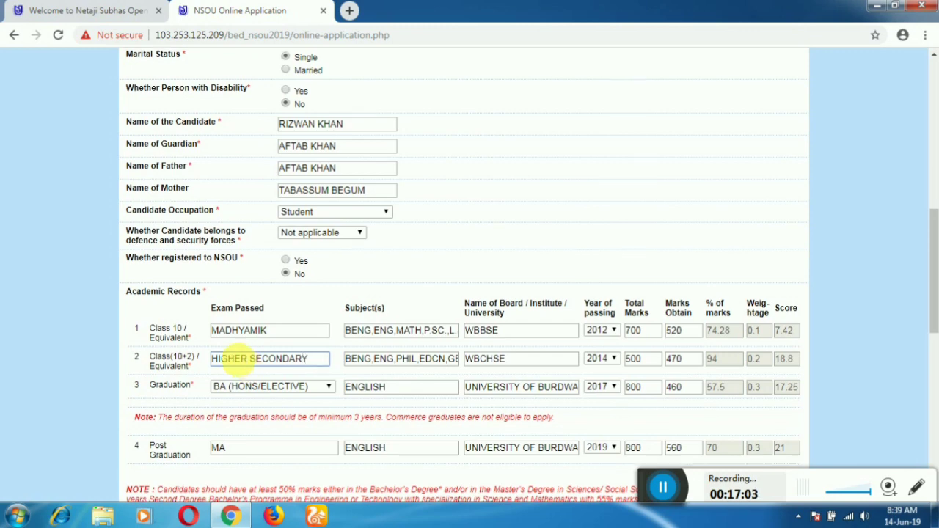
Retry submission and change the Post Graduation entries to MASTERS IN ARTS and ENGLISH LITERATURE
{"action": "scroll", "coordinate": [249, 363], "scroll_direction": "down", "scroll_amount": 10}
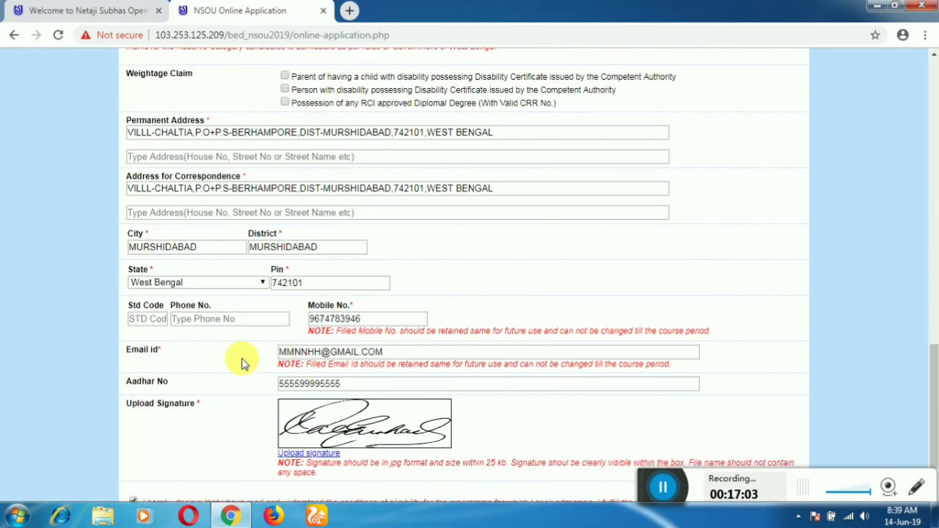
{"action": "left_click", "coordinate": [257, 484]}
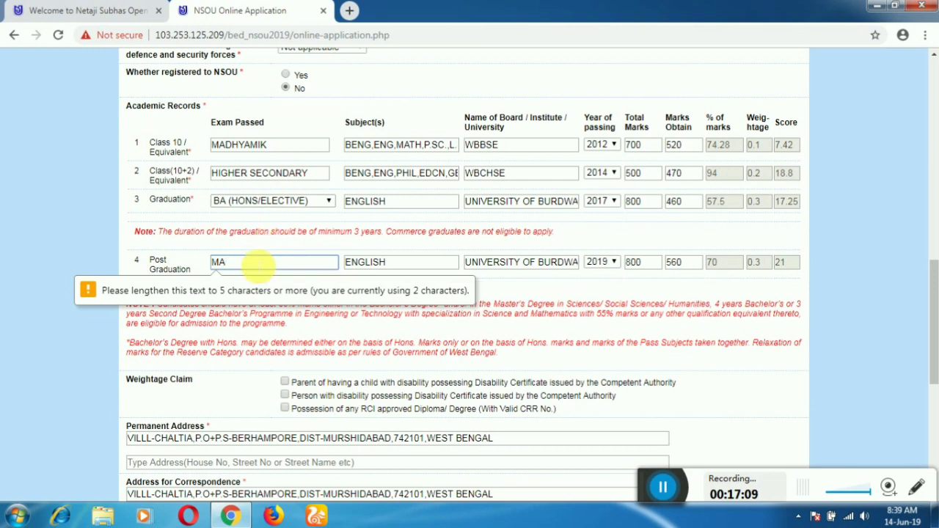
{"action": "key", "text": "BackSpace"}
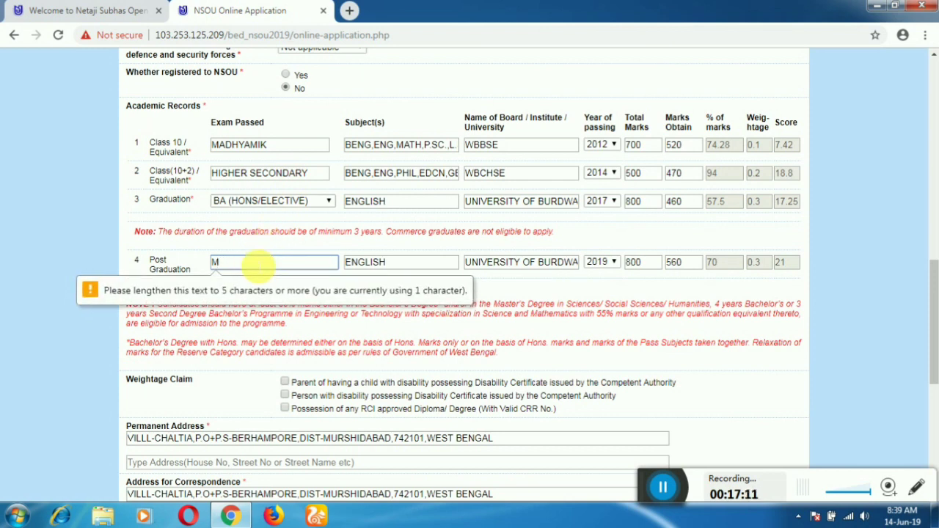
{"action": "type", "text": "ASTERS IN ARTS"}
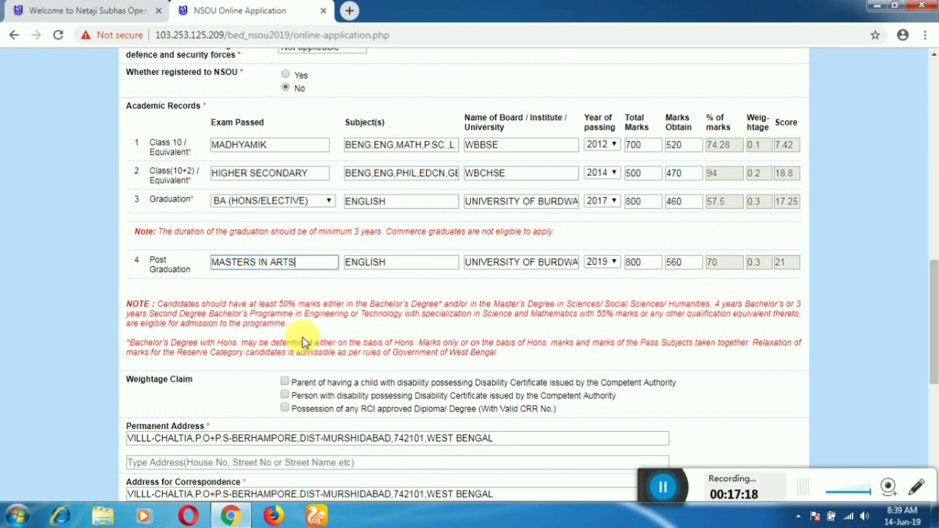
{"action": "scroll", "coordinate": [303, 336], "scroll_direction": "down", "scroll_amount": 5}
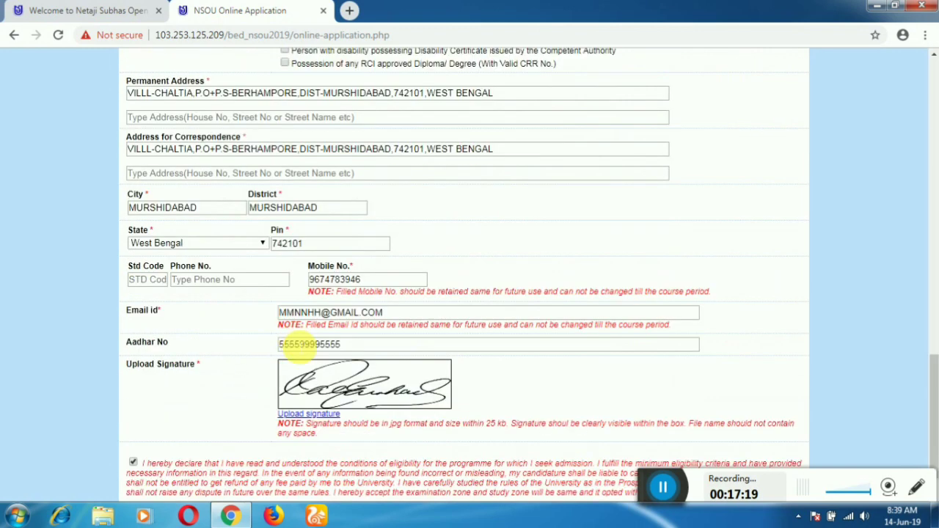
{"action": "left_click", "coordinate": [215, 488]}
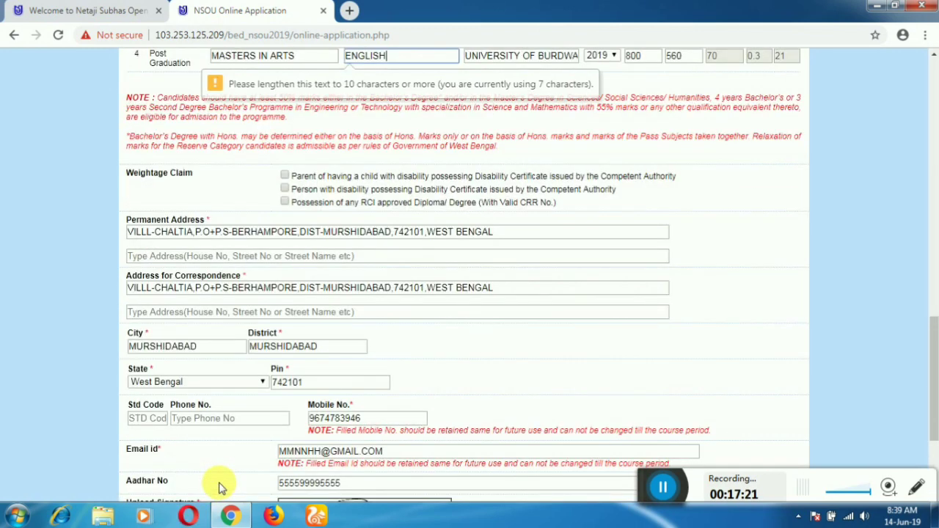
{"action": "scroll", "coordinate": [328, 162], "scroll_direction": "up", "scroll_amount": 5}
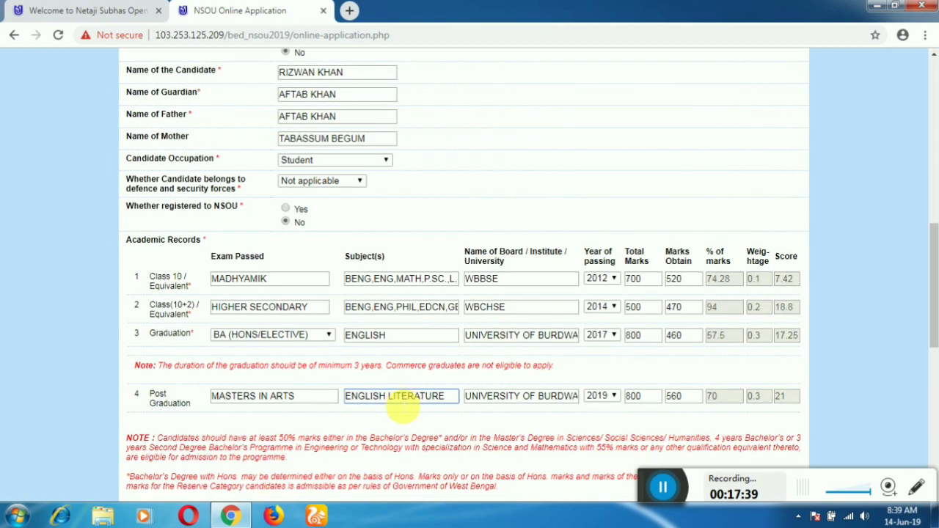
{"action": "scroll", "coordinate": [399, 402], "scroll_direction": "down", "scroll_amount": 10}
Submit the application and select the assigned application number on the success page
{"action": "left_click", "coordinate": [239, 485]}
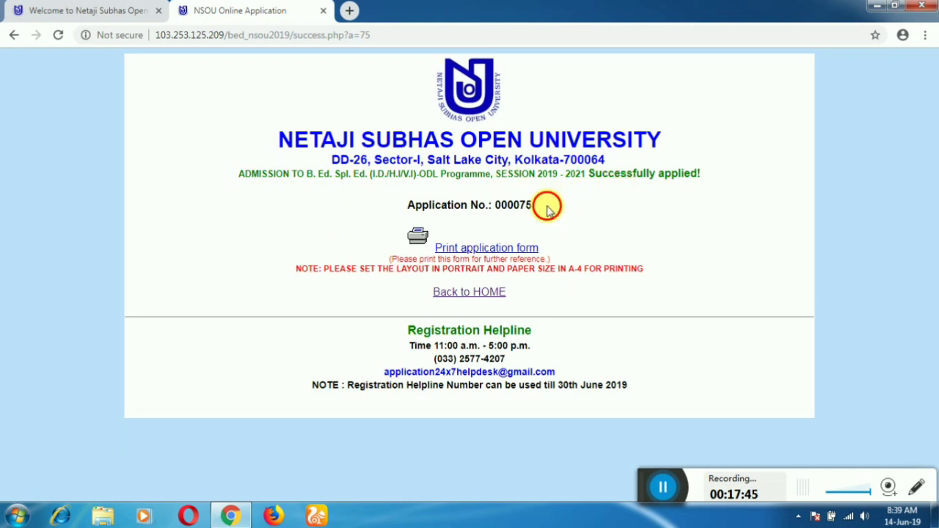
{"action": "left_click_drag", "start_coordinate": [543, 205], "coordinate": [496, 209]}
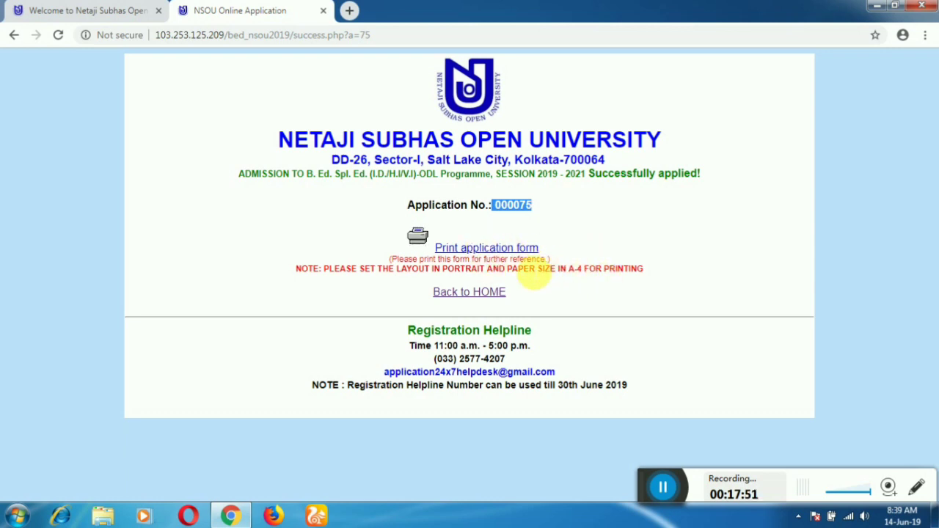
Open the printable application form and review it to the end, including the 64.47 total score
{"action": "left_click", "coordinate": [490, 250]}
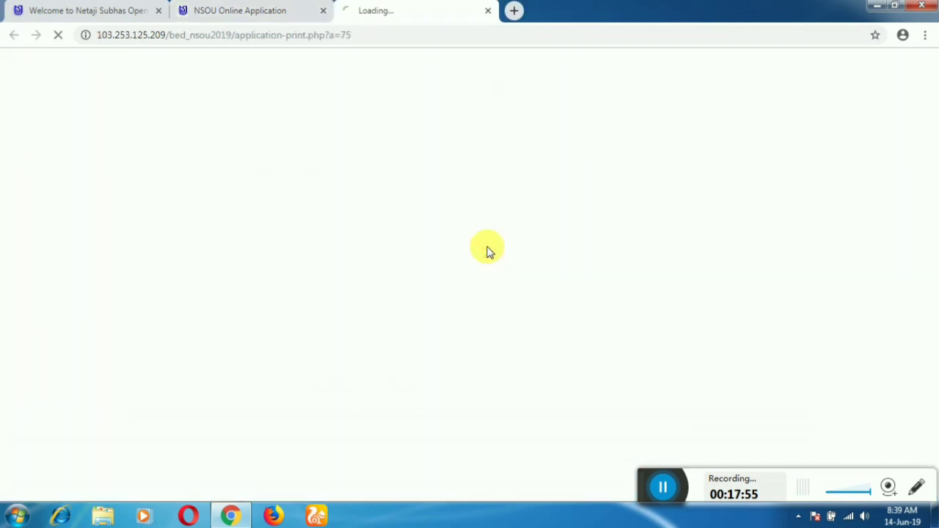
{"action": "scroll", "coordinate": [552, 227], "scroll_direction": "down", "scroll_amount": 2}
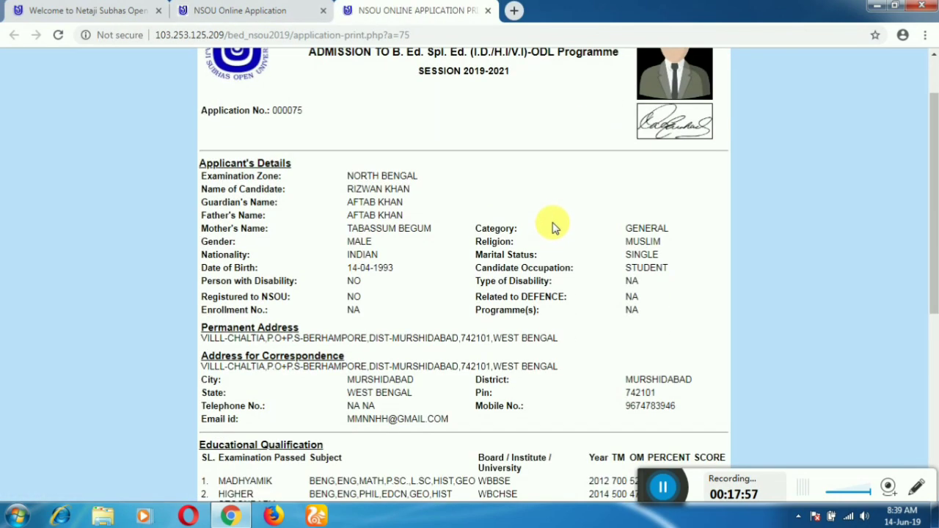
{"action": "scroll", "coordinate": [474, 228], "scroll_direction": "up", "scroll_amount": 2}
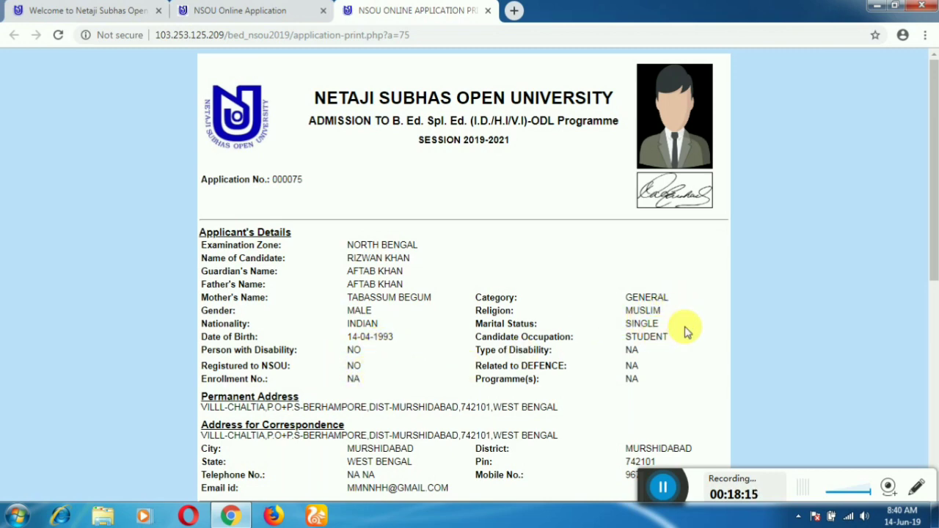
{"action": "scroll", "coordinate": [622, 337], "scroll_direction": "down", "scroll_amount": 3}
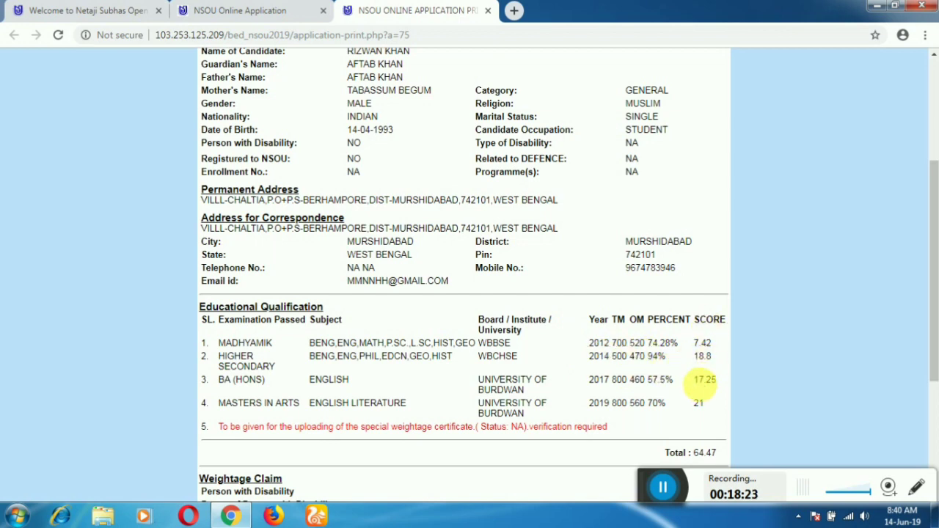
{"action": "scroll", "coordinate": [704, 383], "scroll_direction": "down", "scroll_amount": 2}
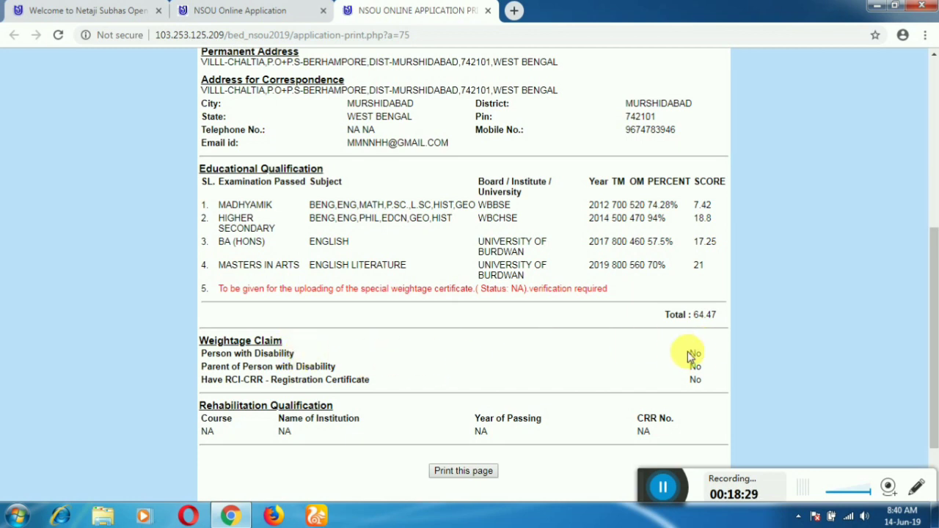
{"action": "scroll", "coordinate": [663, 393], "scroll_direction": "down", "scroll_amount": 2}
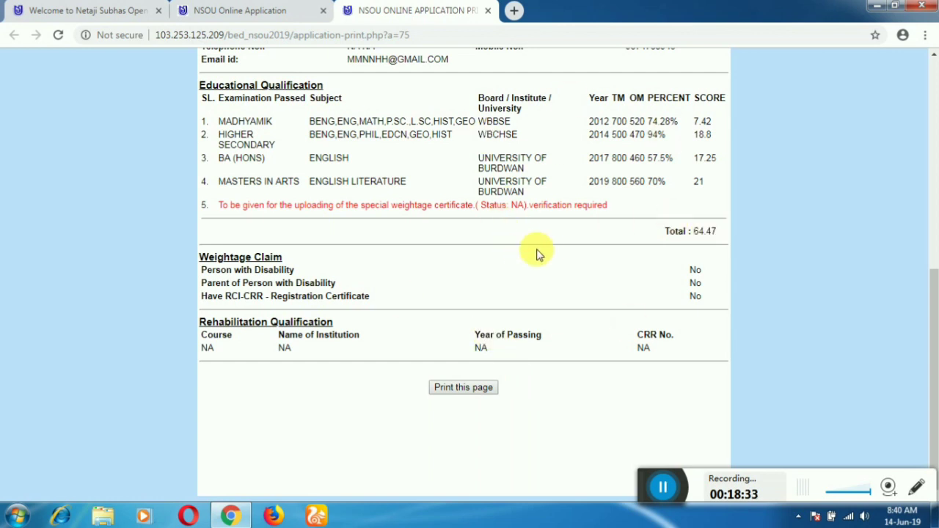
Bring up the Save as PDF print preview of the form, then return to the success page
{"action": "left_click", "coordinate": [481, 389]}
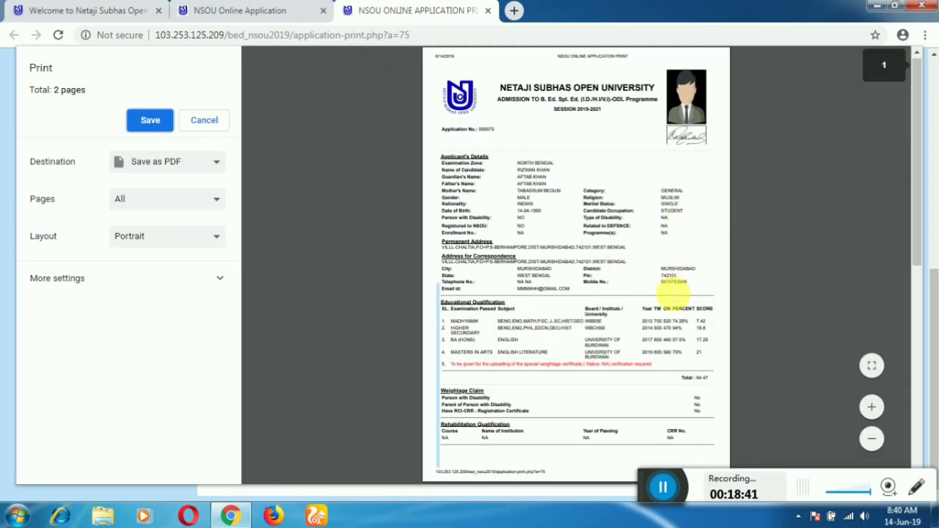
{"action": "scroll", "coordinate": [668, 294], "scroll_direction": "down", "scroll_amount": 3}
{"action": "scroll", "coordinate": [670, 300], "scroll_direction": "down", "scroll_amount": 3}
{"action": "scroll", "coordinate": [660, 279], "scroll_direction": "up", "scroll_amount": 5}
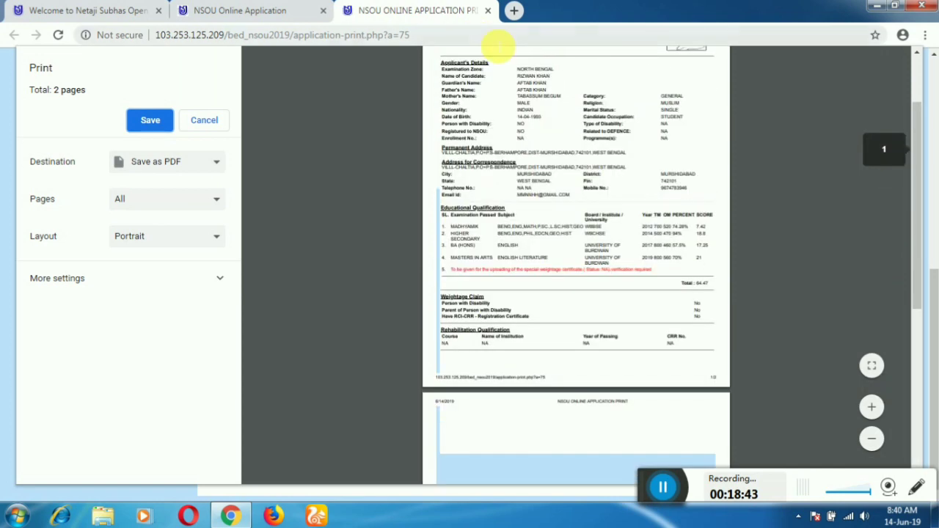
{"action": "left_click", "coordinate": [243, 8]}
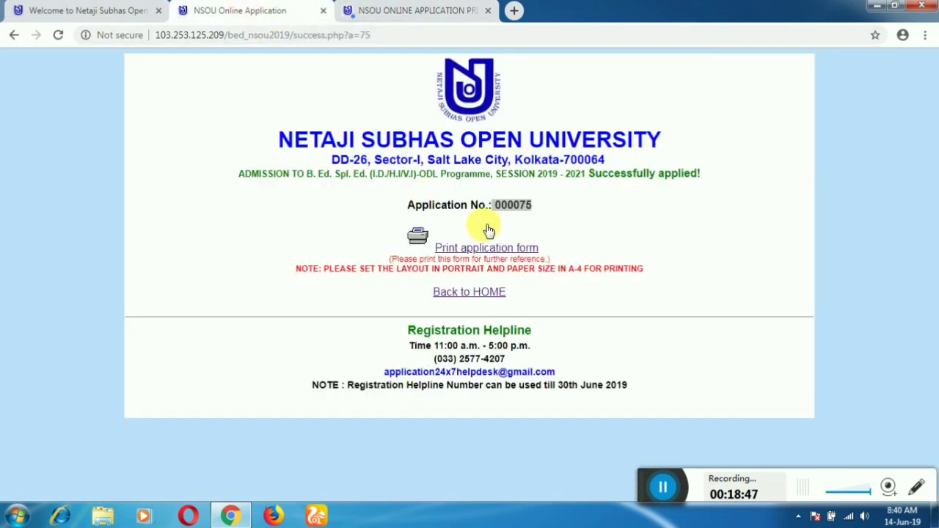